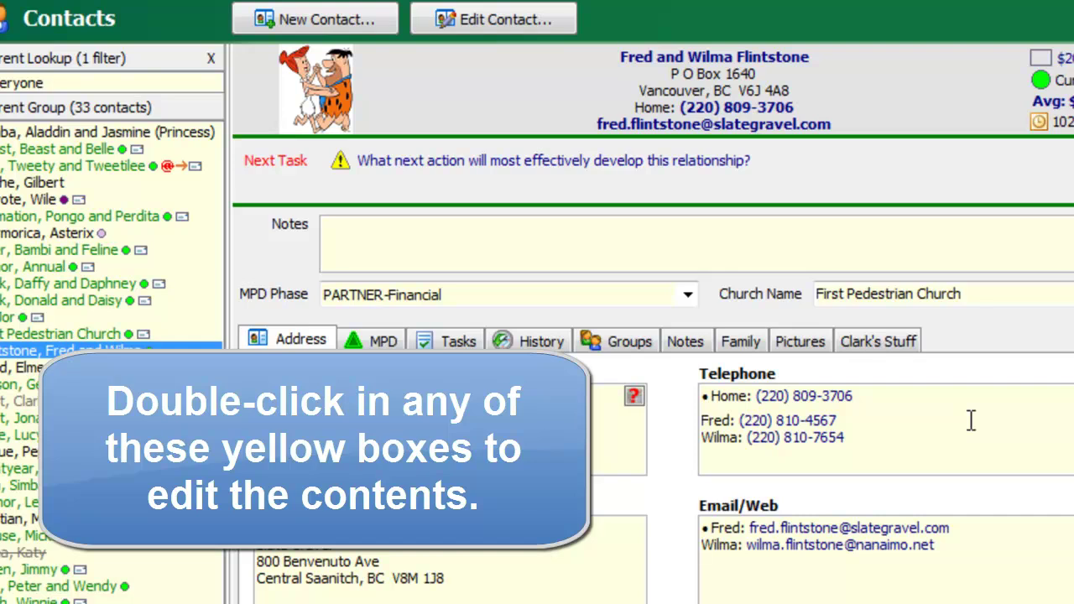
- Move the second mobile number from the husband's section to the wife's Mobile field in the couple's telephone details
double_click(970, 420)
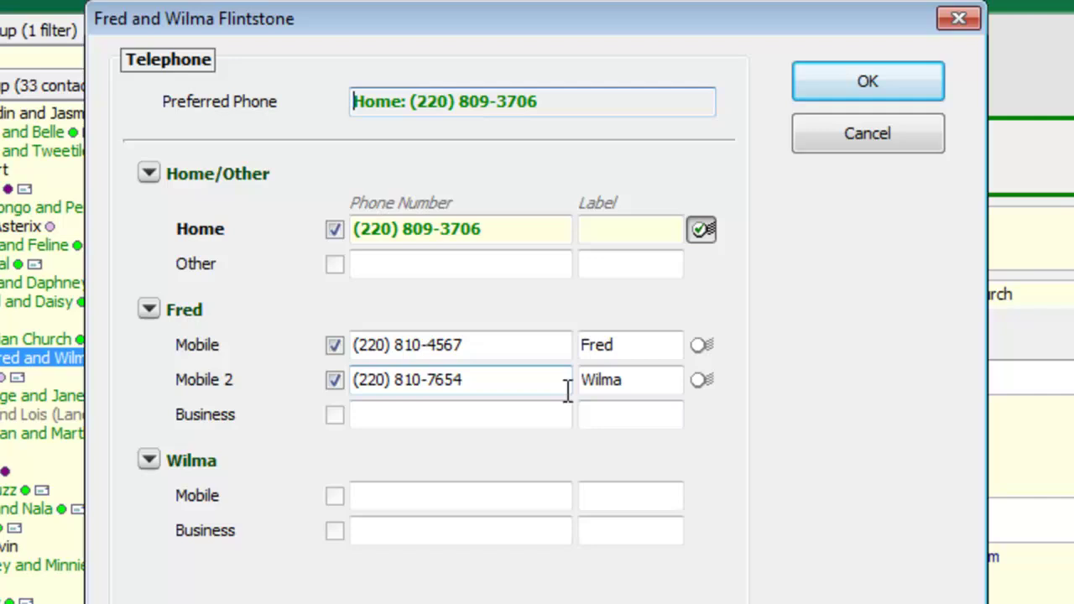
drag(506, 379, 283, 379)
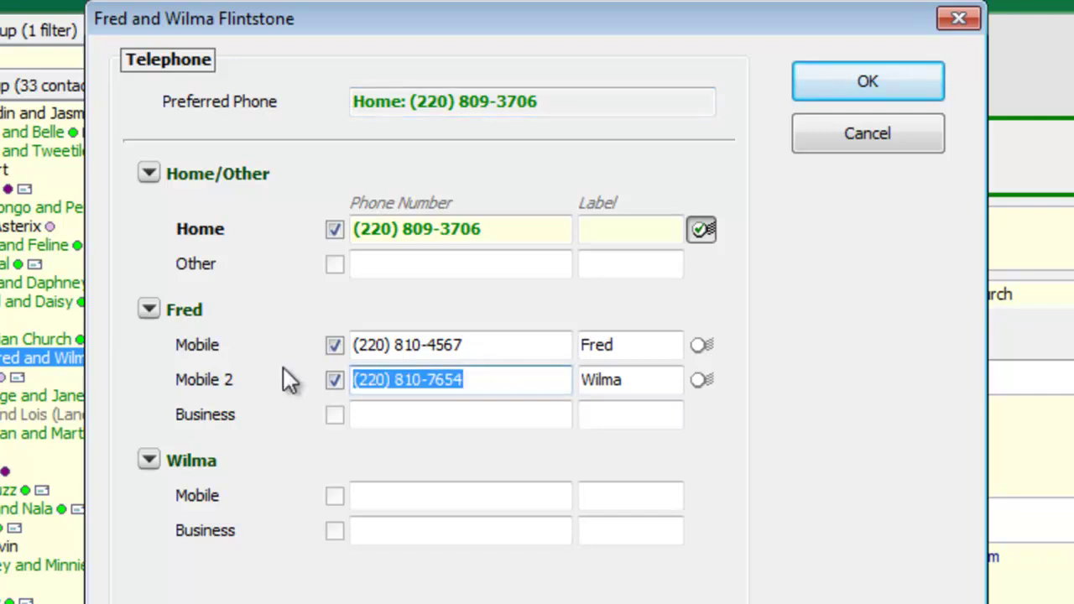
key(ctrl+x)
click(377, 493)
key(ctrl+v)
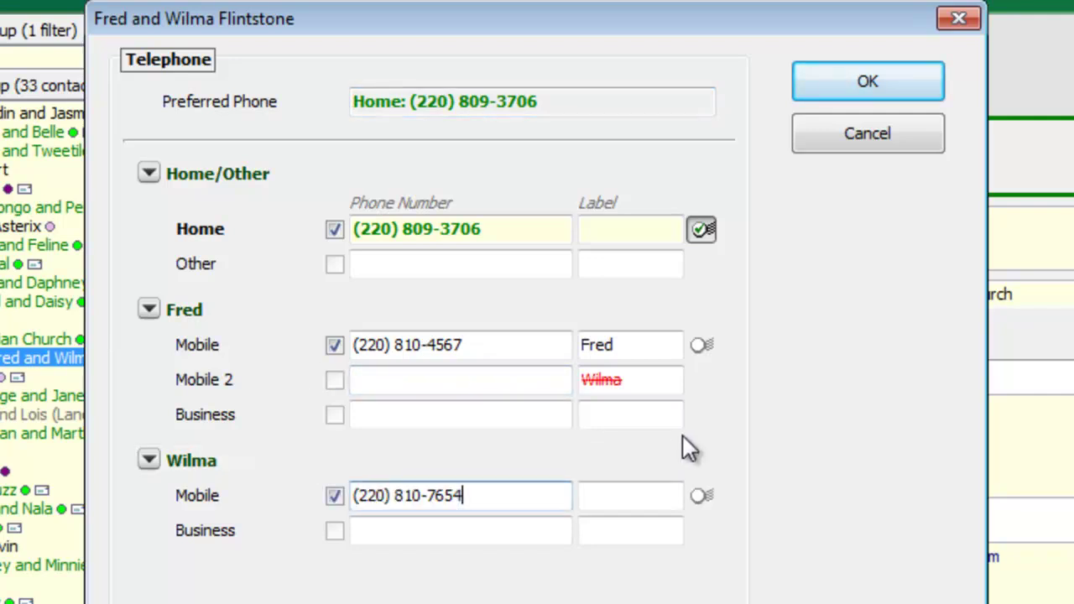
- Clear the leftover labels beside the husband's Mobile and Mobile 2 fields and save the telephone details
drag(659, 386, 539, 378)
key(Delete)
drag(623, 344, 556, 345)
key(Delete)
click(834, 85)
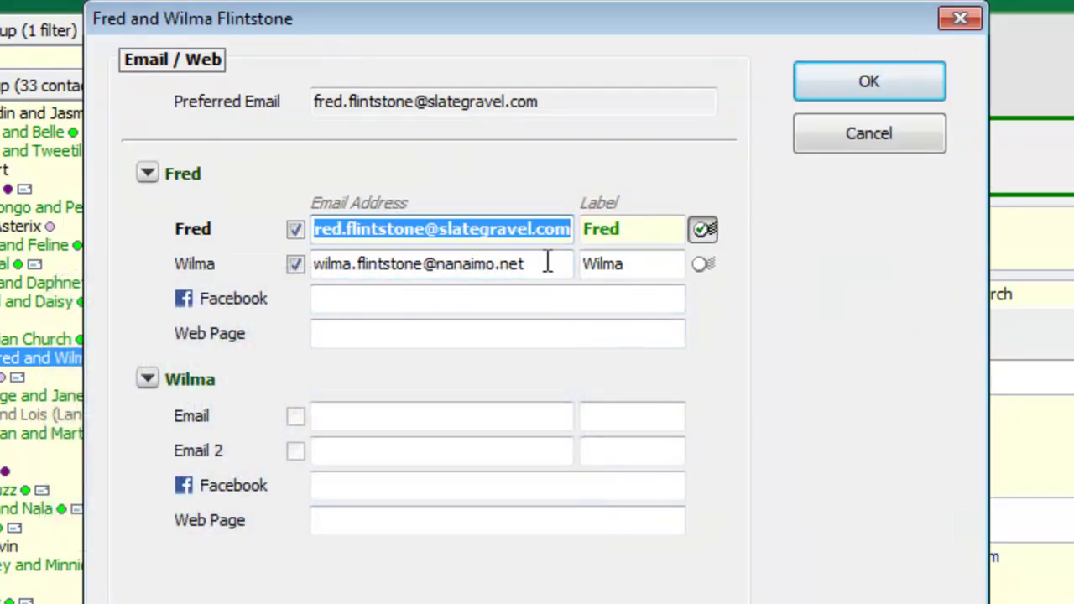
- Move the wife's e-mail address from the husband's section to the Email field in her own section
drag(547, 263, 303, 261)
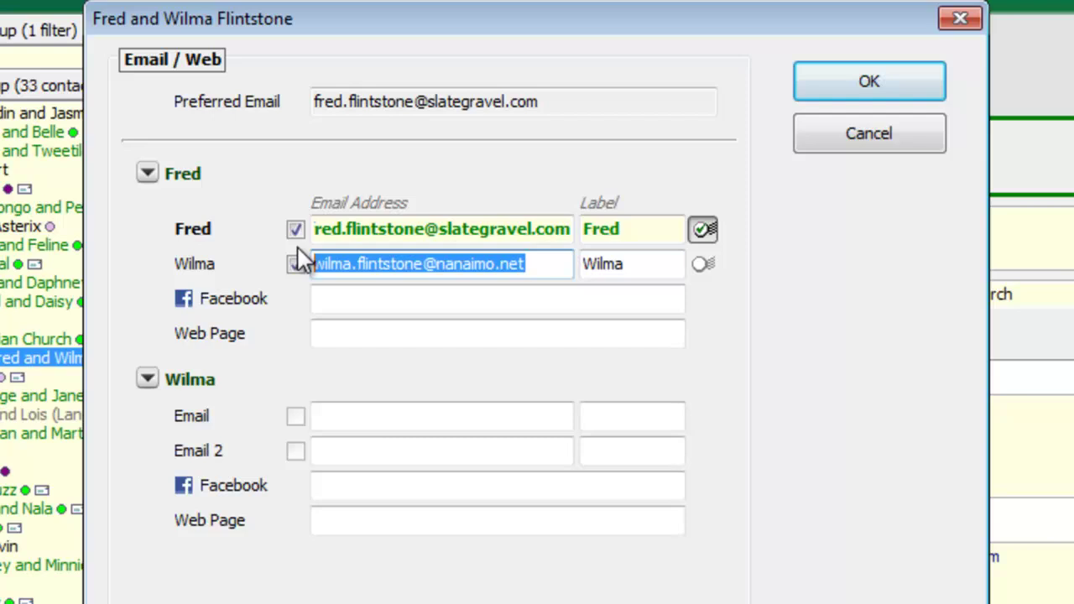
key(Delete)
click(359, 417)
key(ctrl+v)
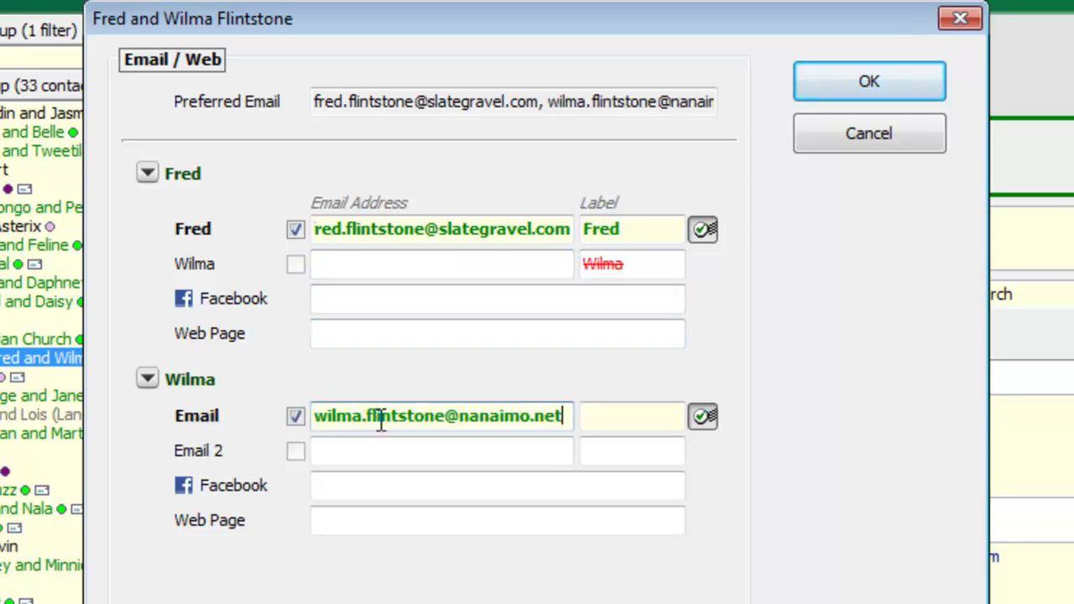
- Clear both labels in the husband's e-mail section and save the e-mail details
click(646, 265)
drag(646, 265, 537, 263)
key(Delete)
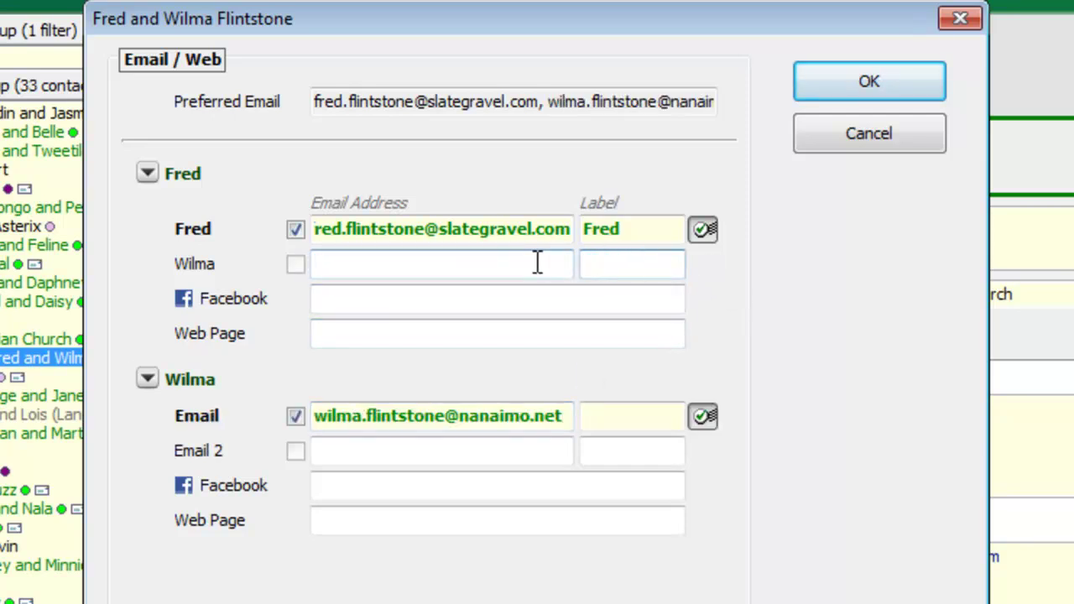
drag(659, 227, 547, 236)
key(Delete)
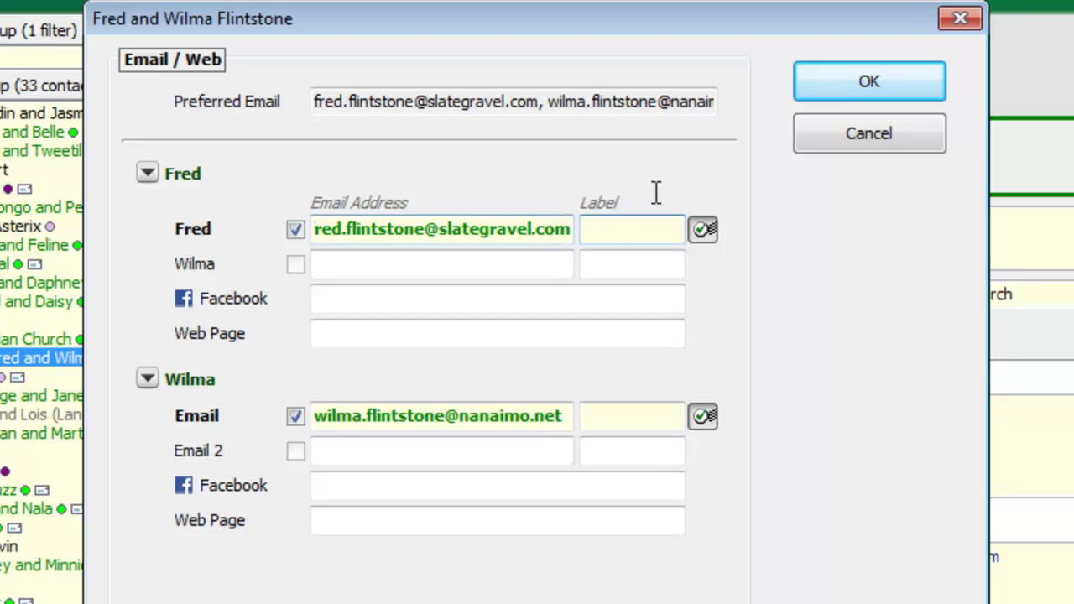
click(864, 84)
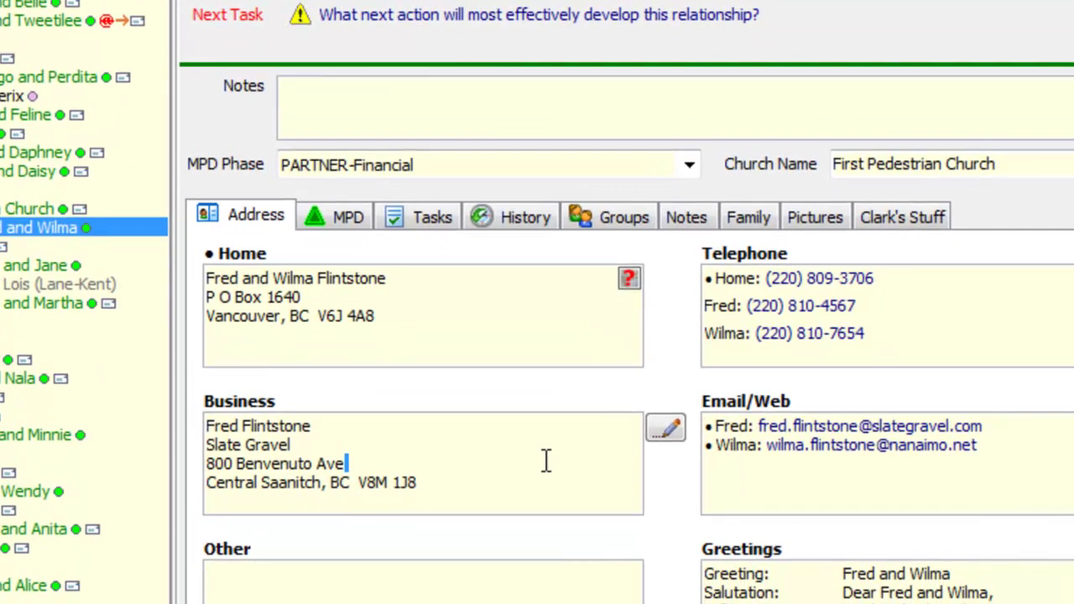
- Review the business name in the couple's business address and the contact person in First Pedestrian Church's business address
double_click(563, 590)
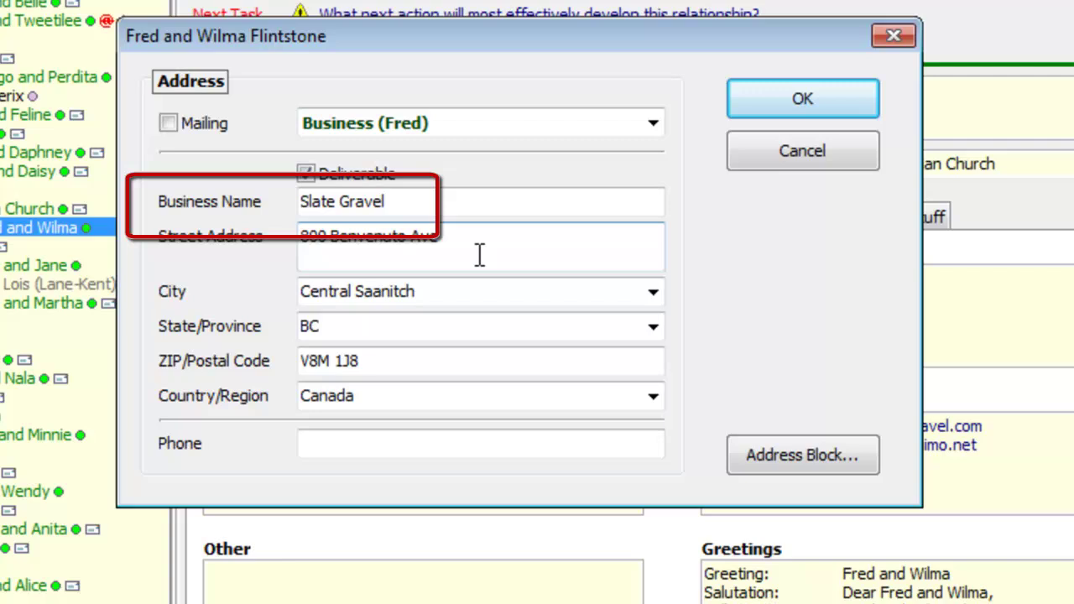
click(755, 94)
click(29, 208)
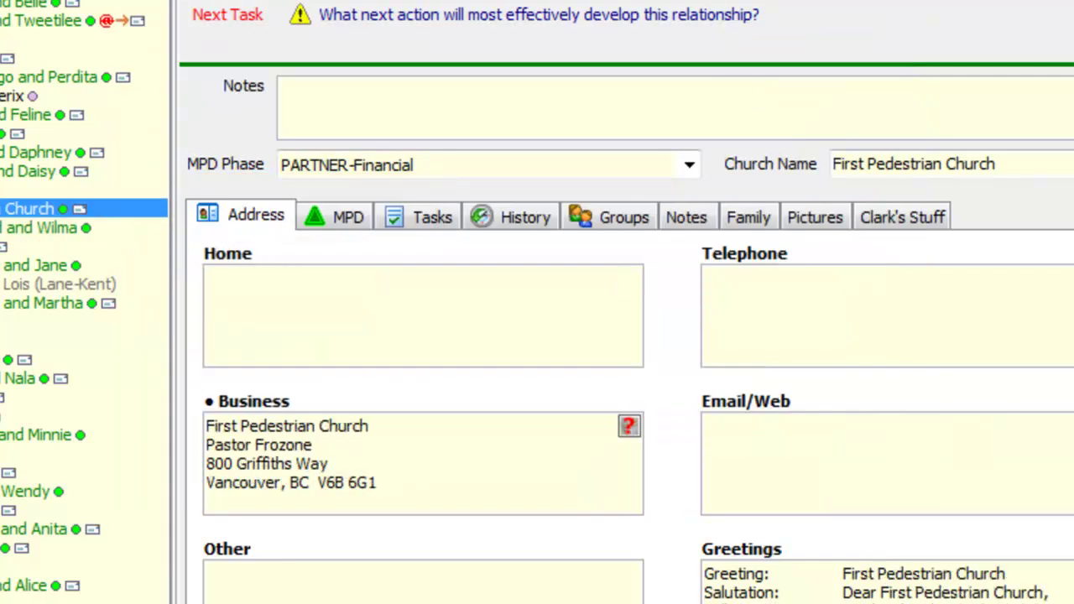
click(481, 465)
double_click(481, 466)
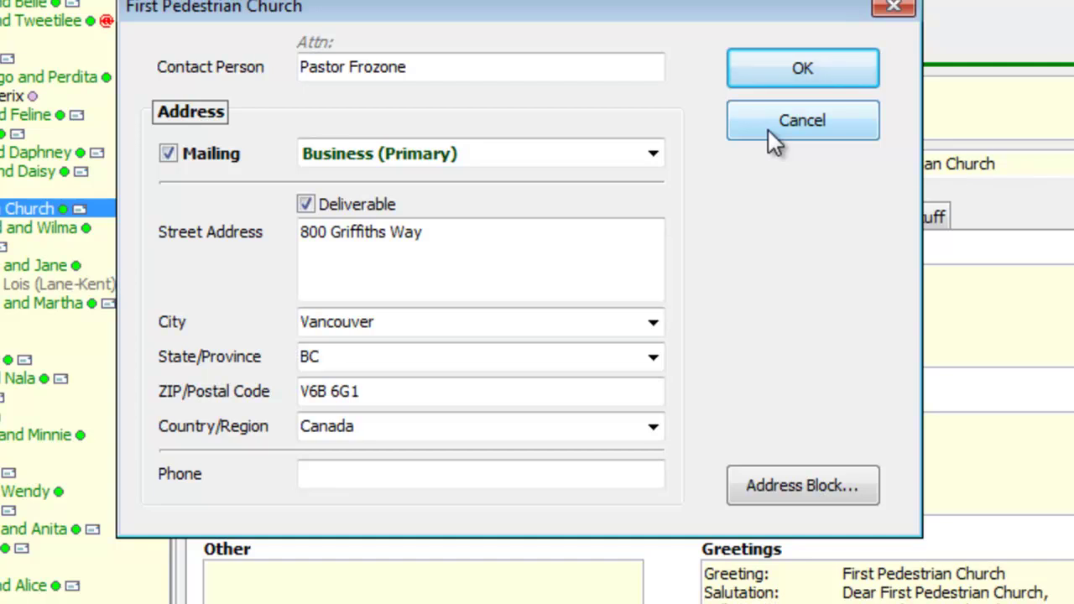
click(779, 74)
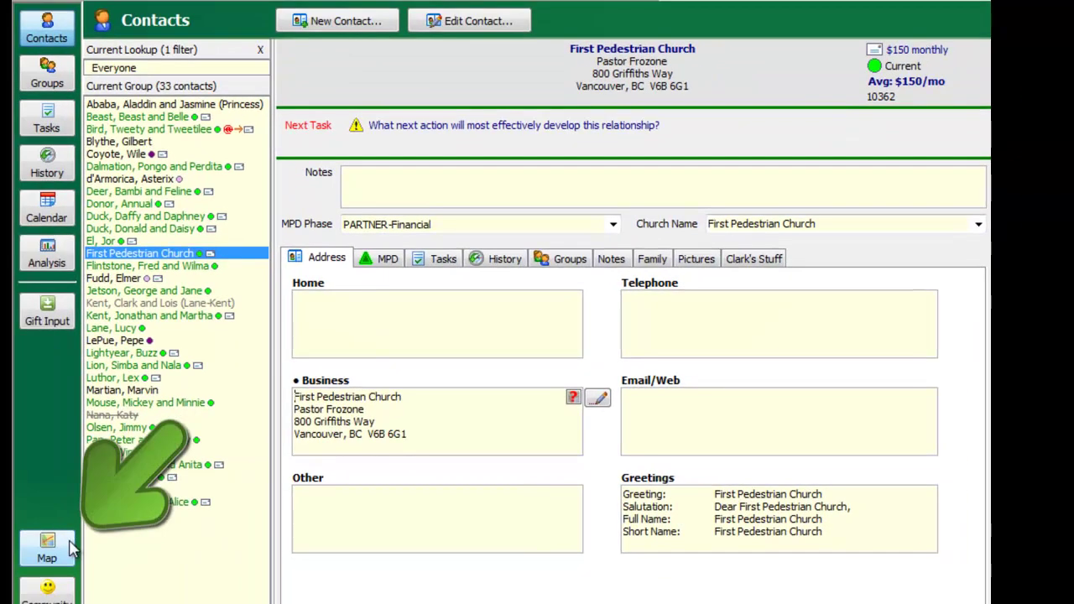
- View the contacts on the map as the current group, as an individual, and by status
click(47, 548)
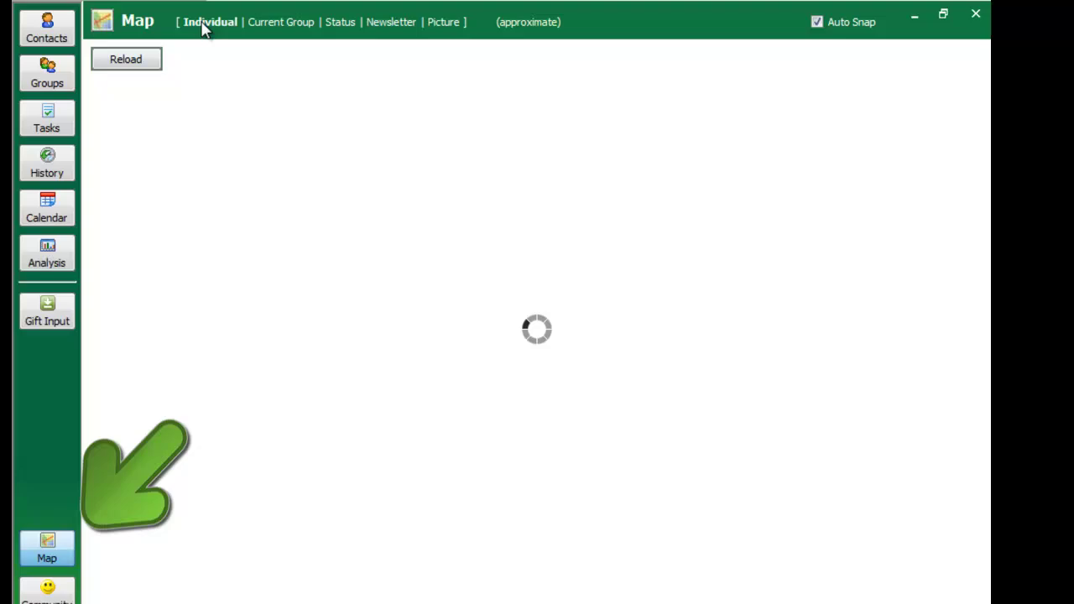
click(282, 24)
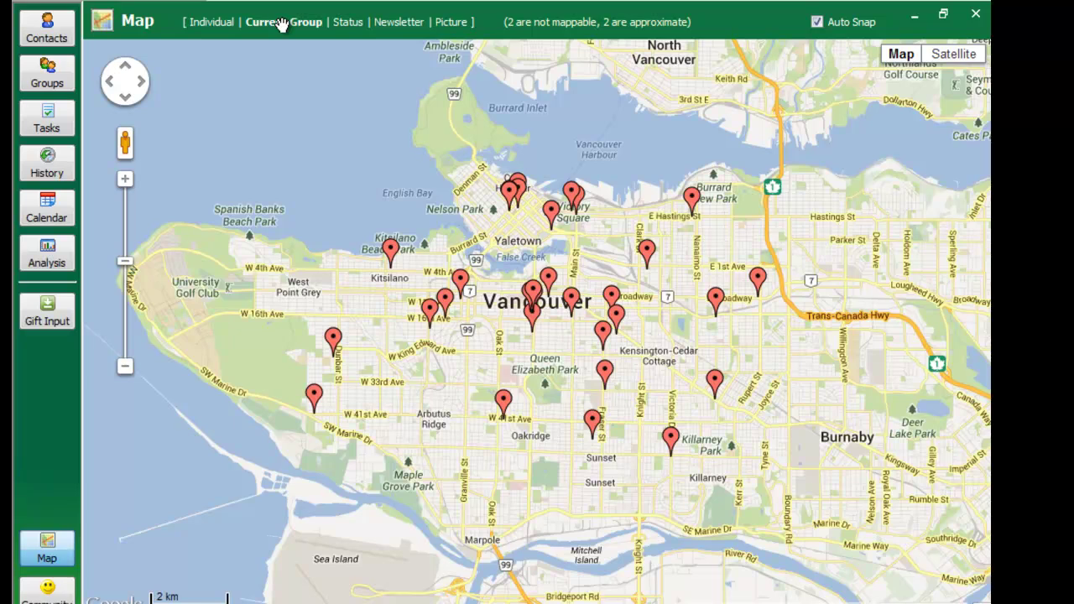
click(216, 30)
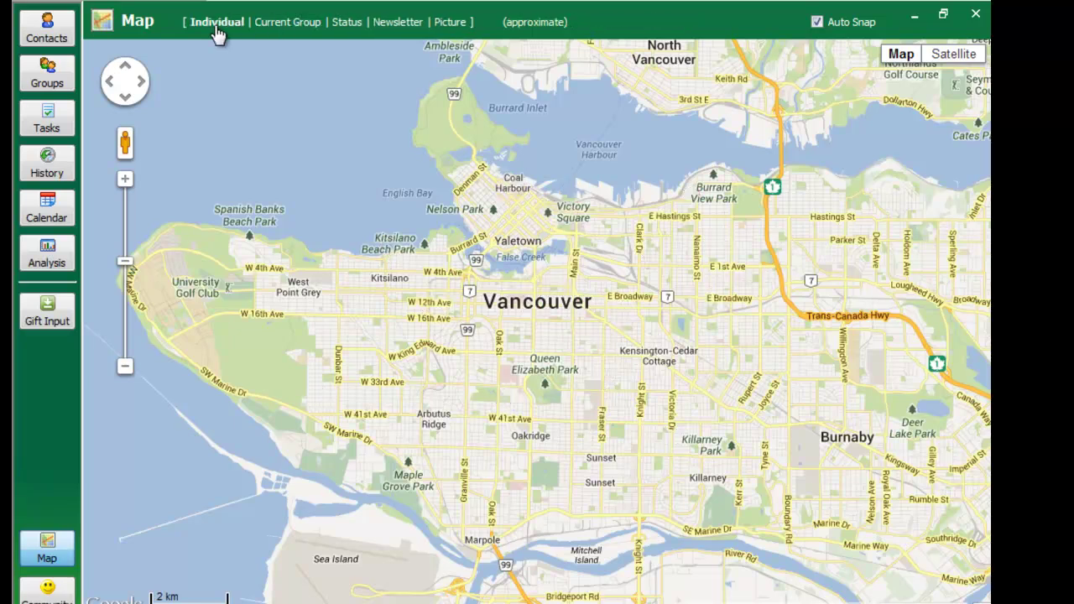
click(342, 29)
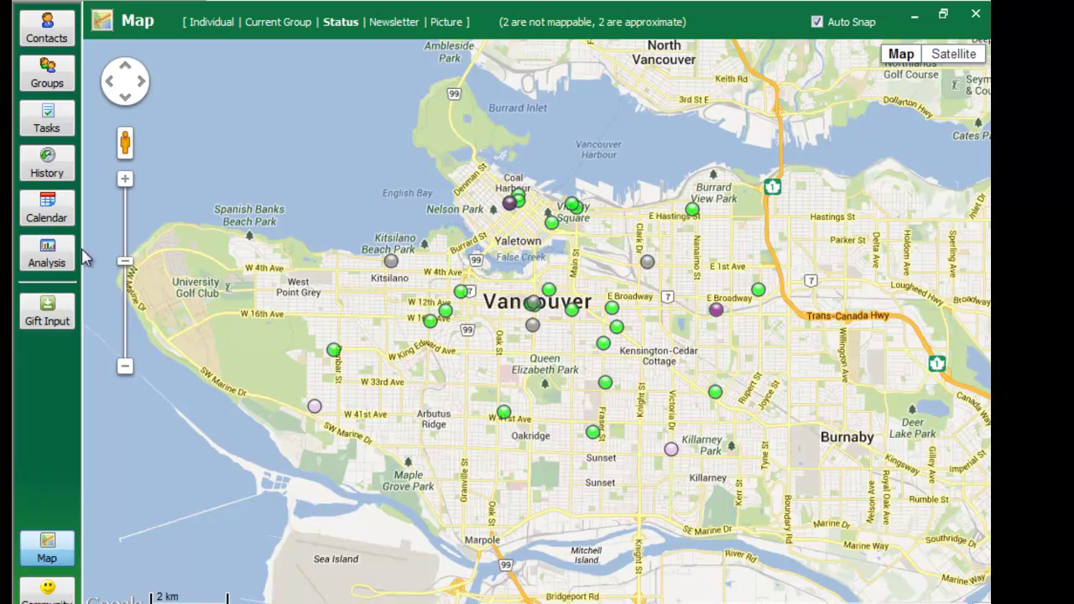
- Review the Send Newsletter options in the MPD details of First Pedestrian Church without changing the setting
click(48, 29)
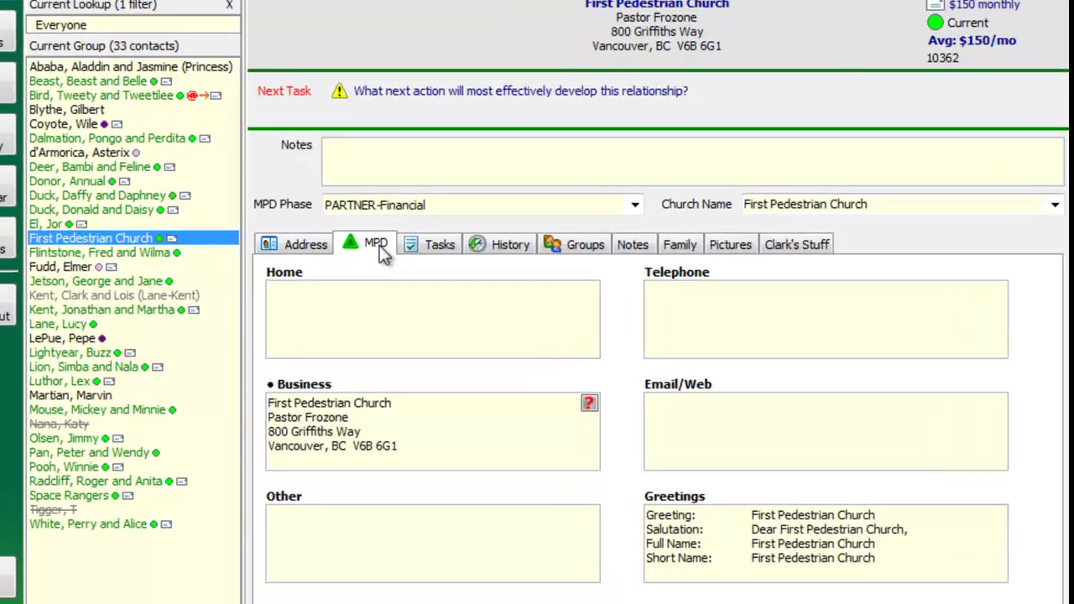
click(391, 263)
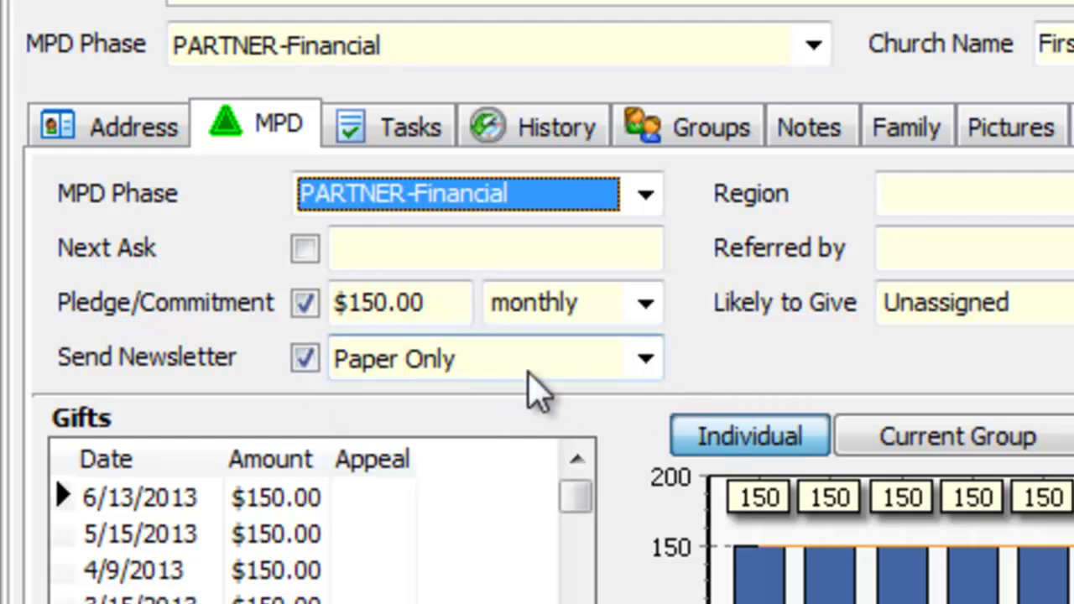
click(661, 374)
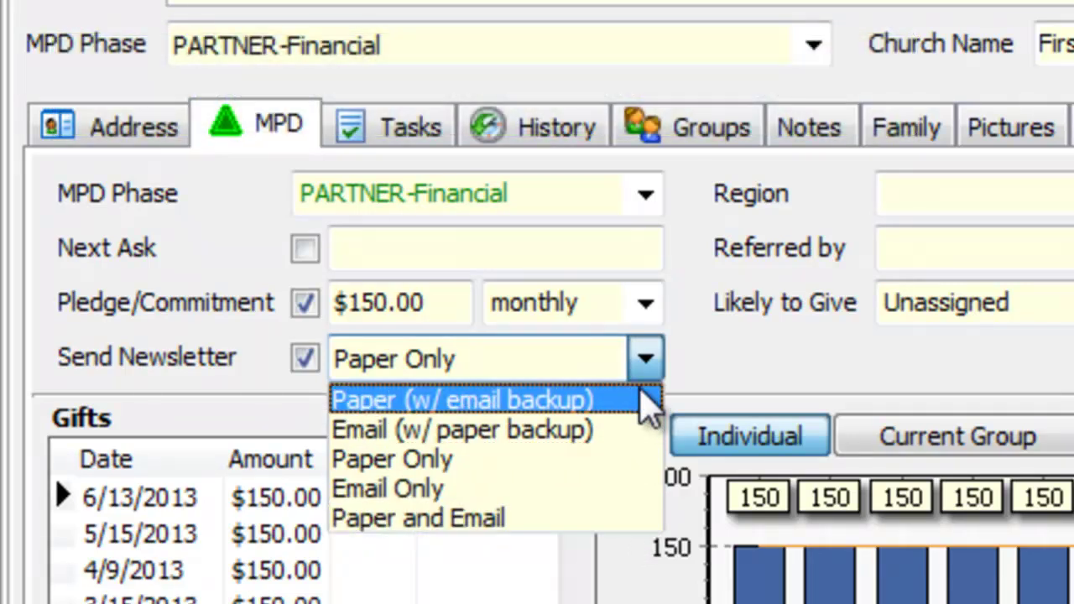
click(714, 375)
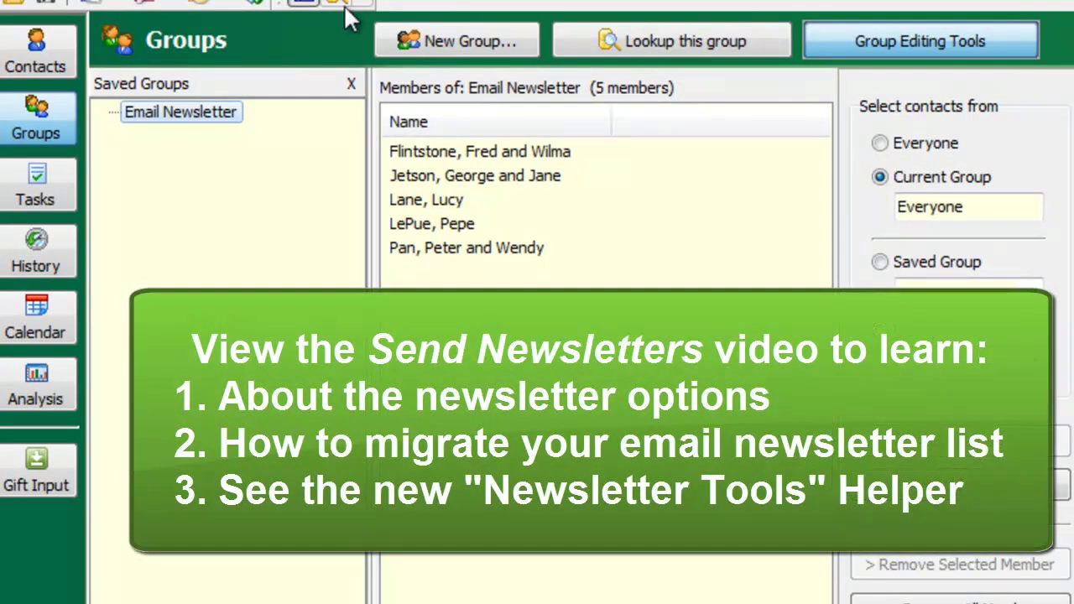
- From the contacts view, examine the paper and email steps in Newsletter Tools and close the helper
click(35, 60)
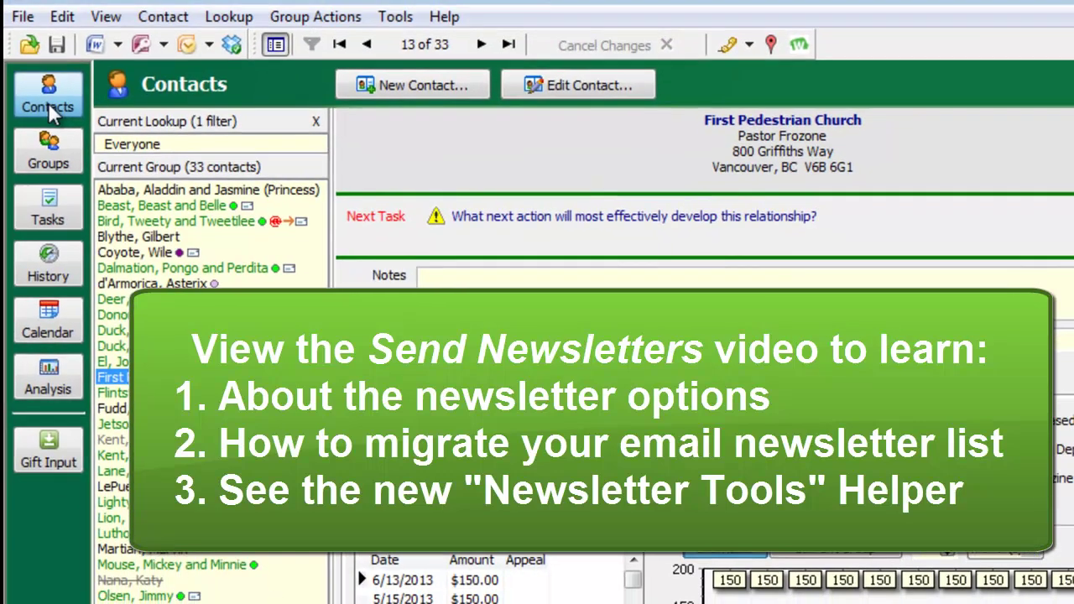
click(393, 17)
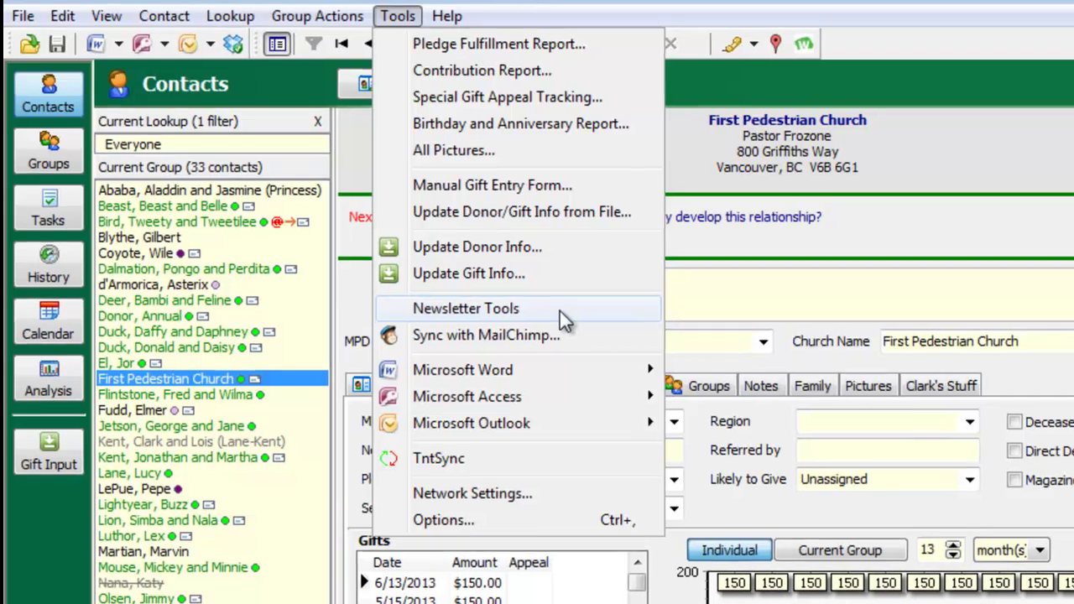
click(558, 310)
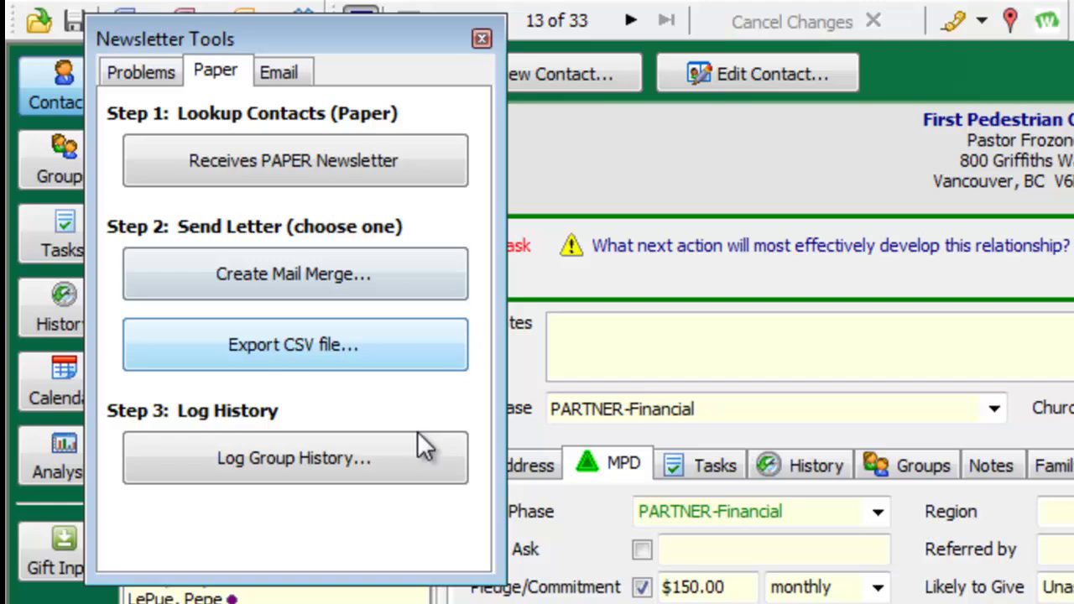
click(280, 74)
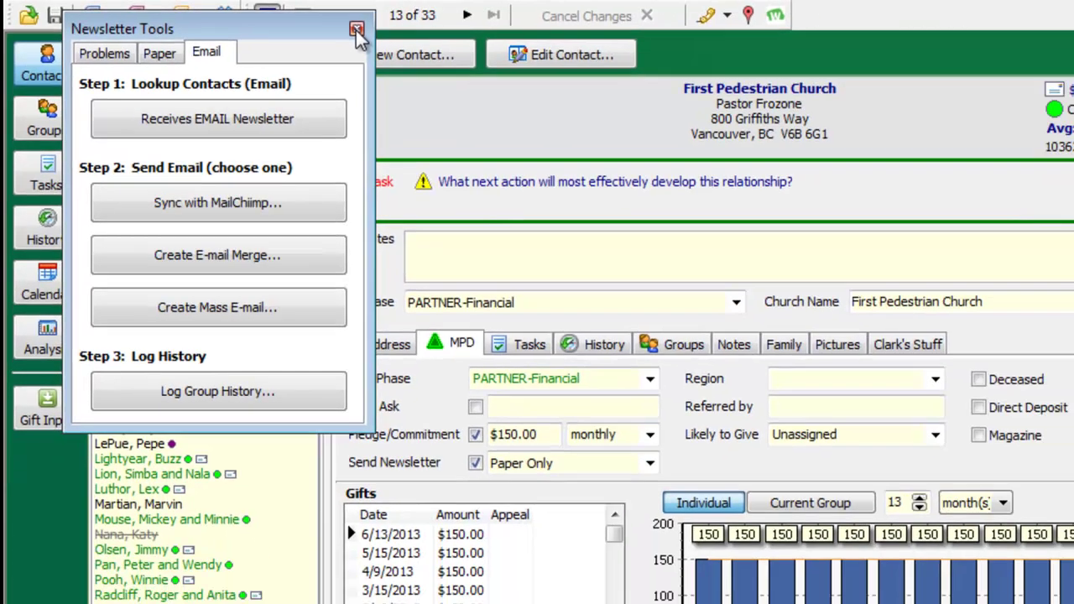
click(480, 39)
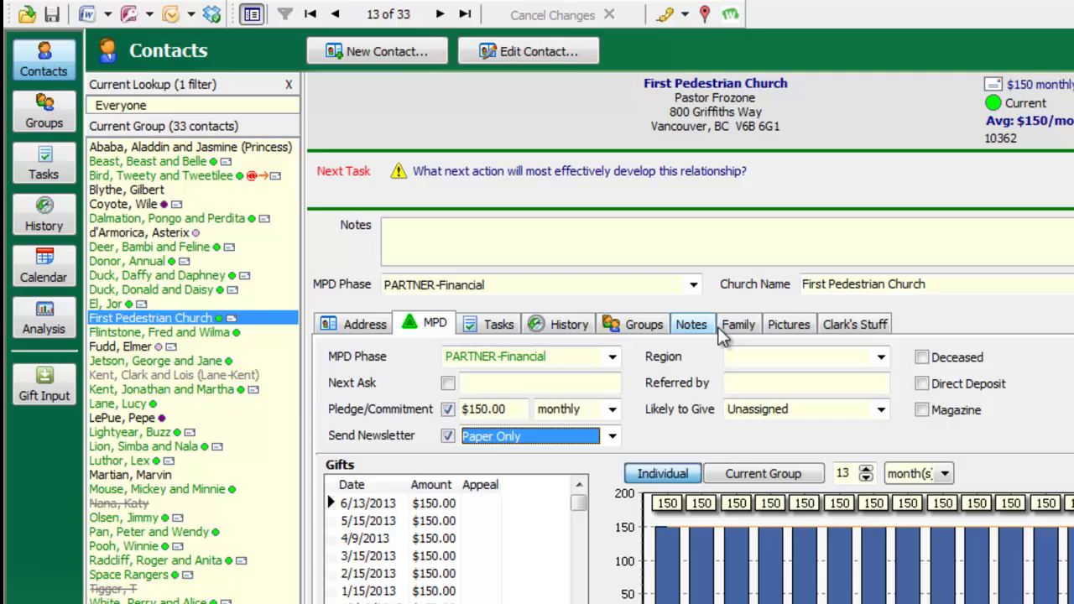
- Review the couple's family details and compare the business name with the one in their business address
click(762, 330)
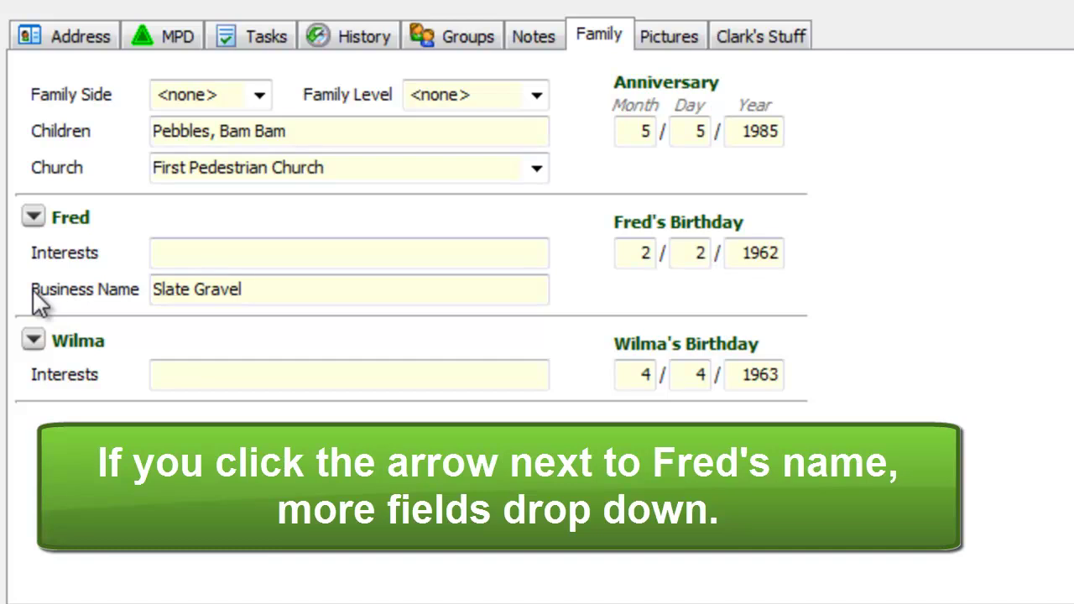
click(81, 36)
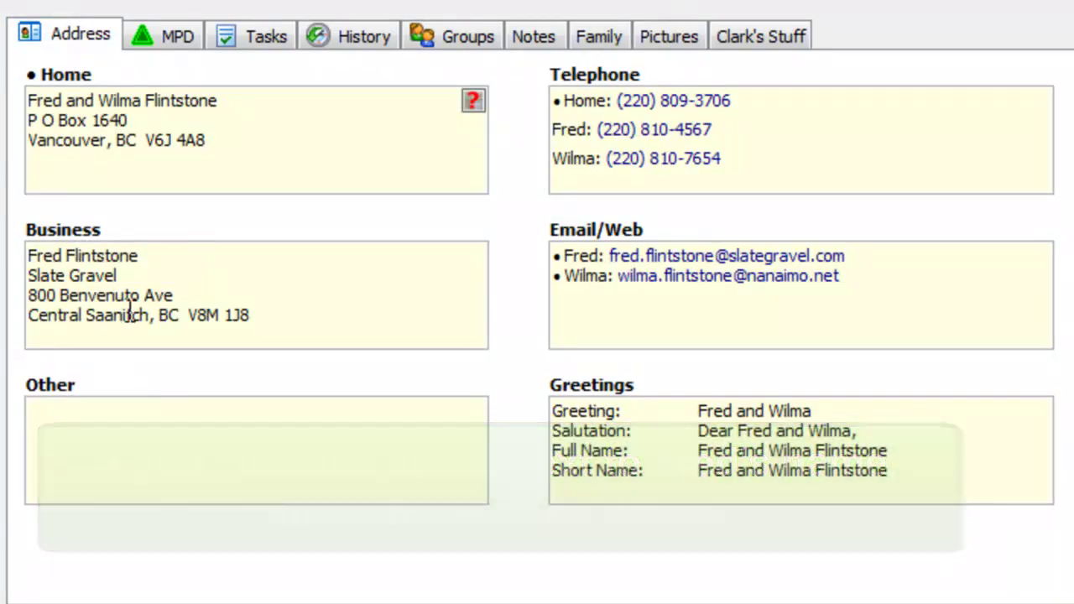
click(598, 38)
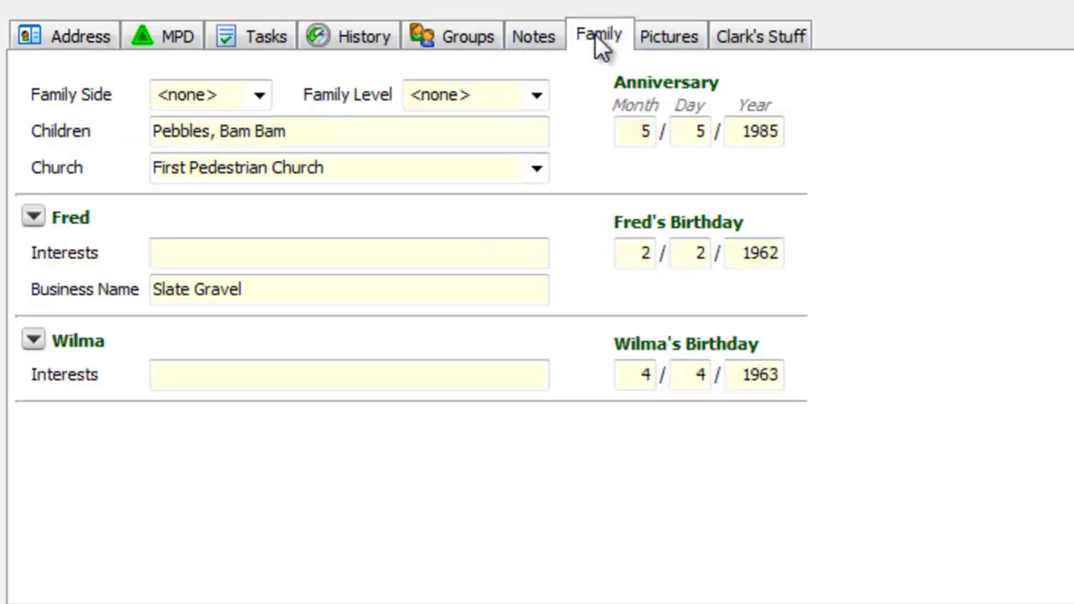
- Review the custom user fields and open the label of the Time Zone field, keeping its name
click(796, 34)
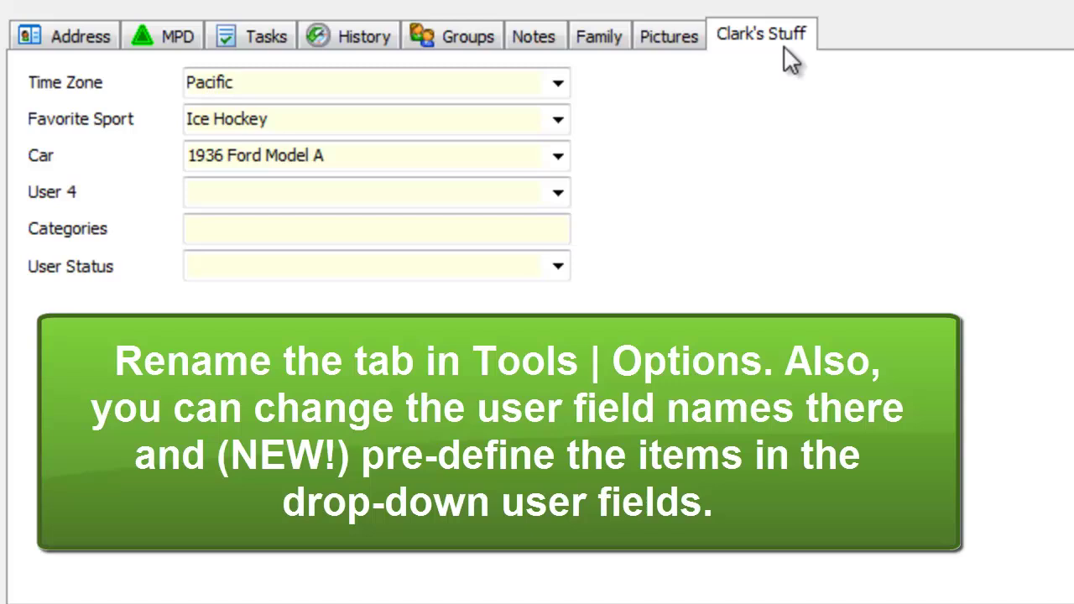
double_click(112, 81)
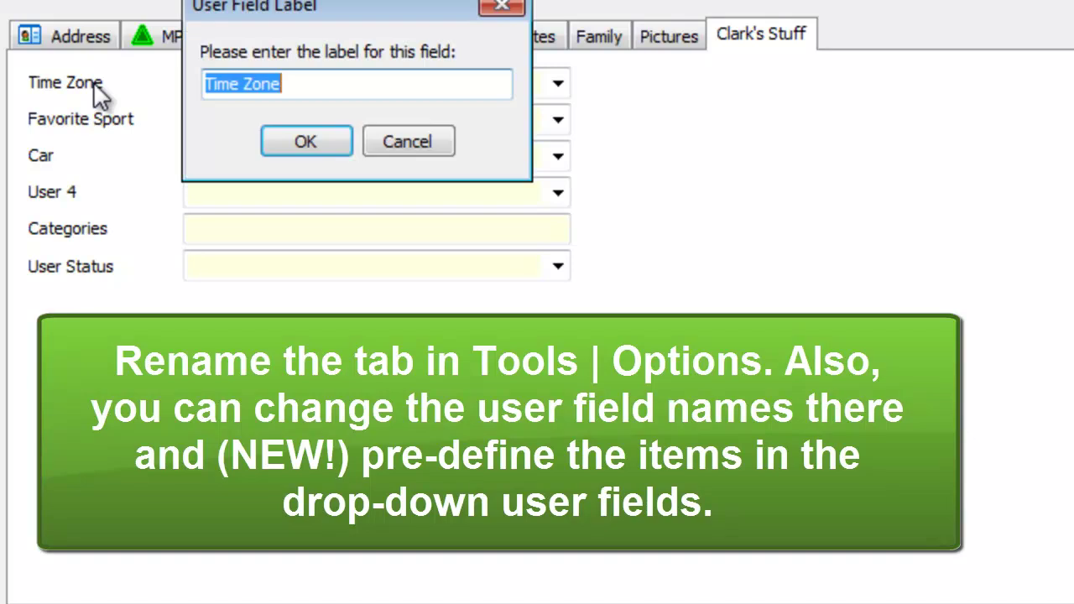
click(311, 141)
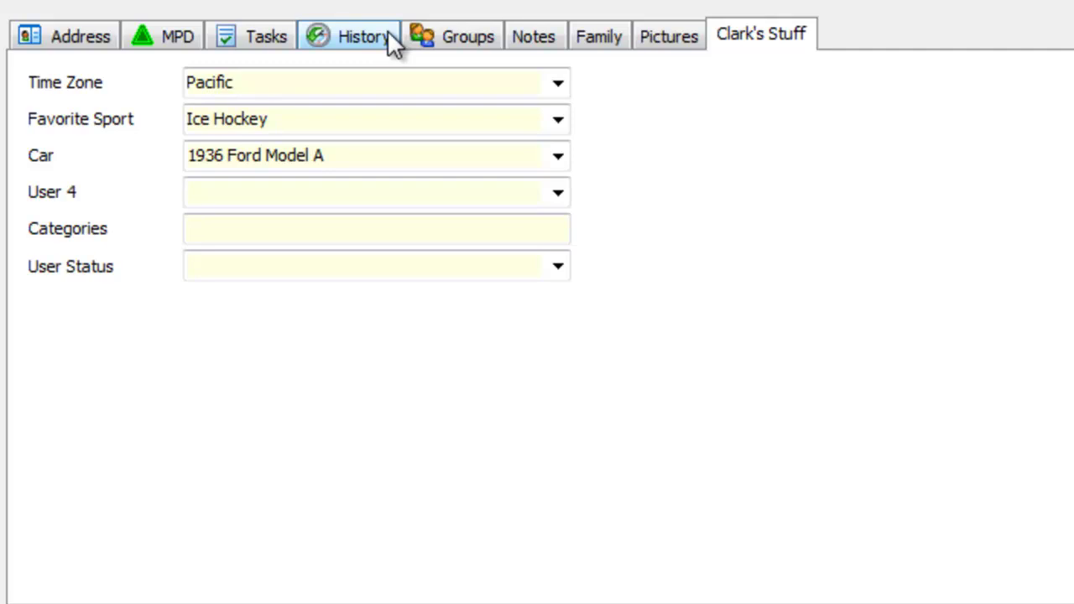
- In the contact's history, review the types that can be logged, including the newsletter, messaging, MPD letter and other types
click(389, 37)
click(527, 88)
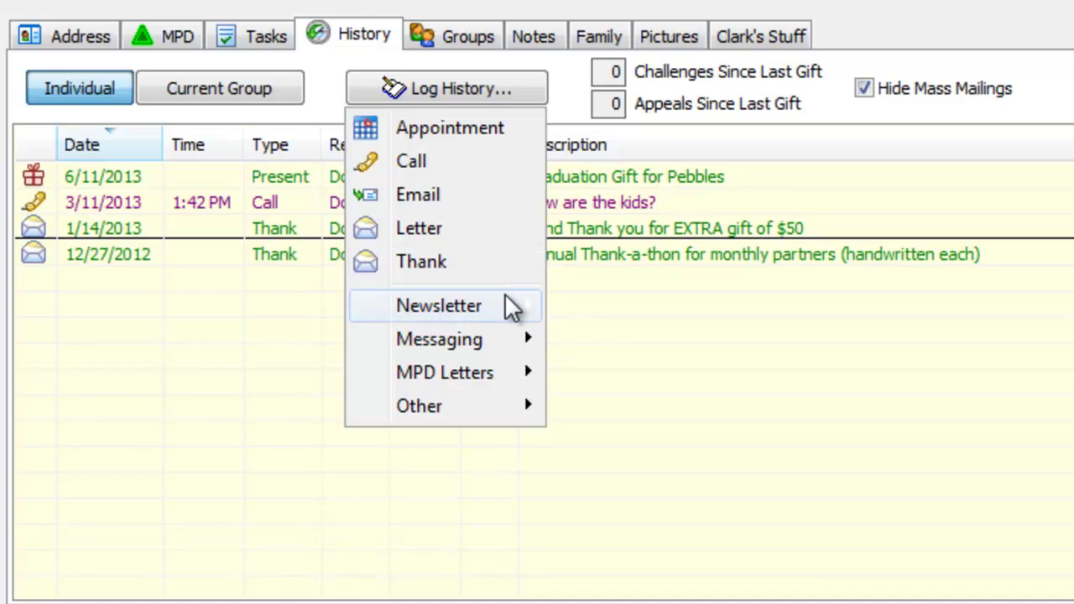
mouse_move(506, 307)
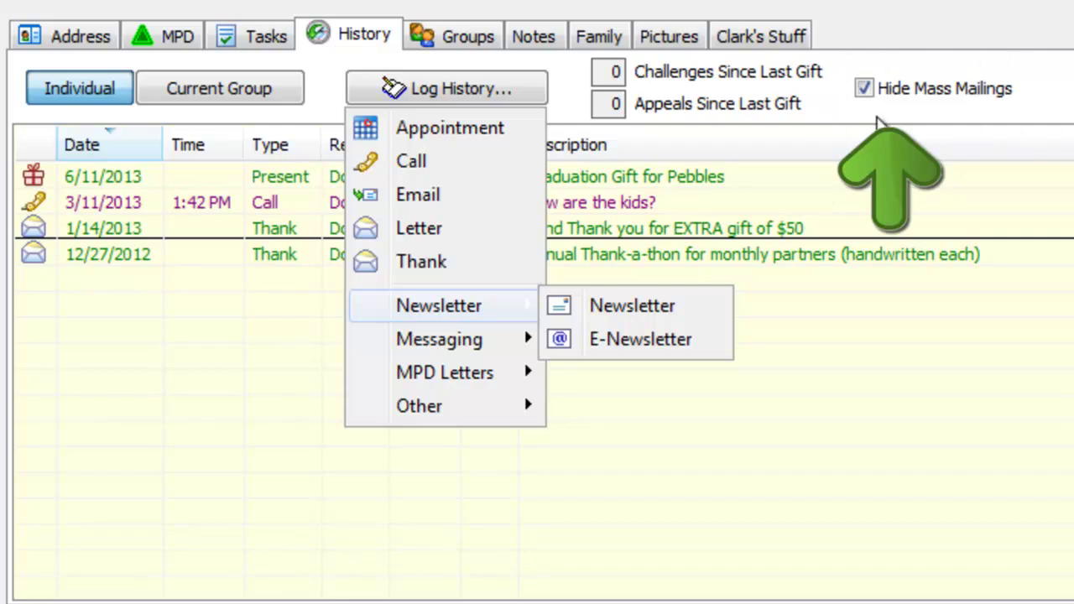
mouse_move(496, 349)
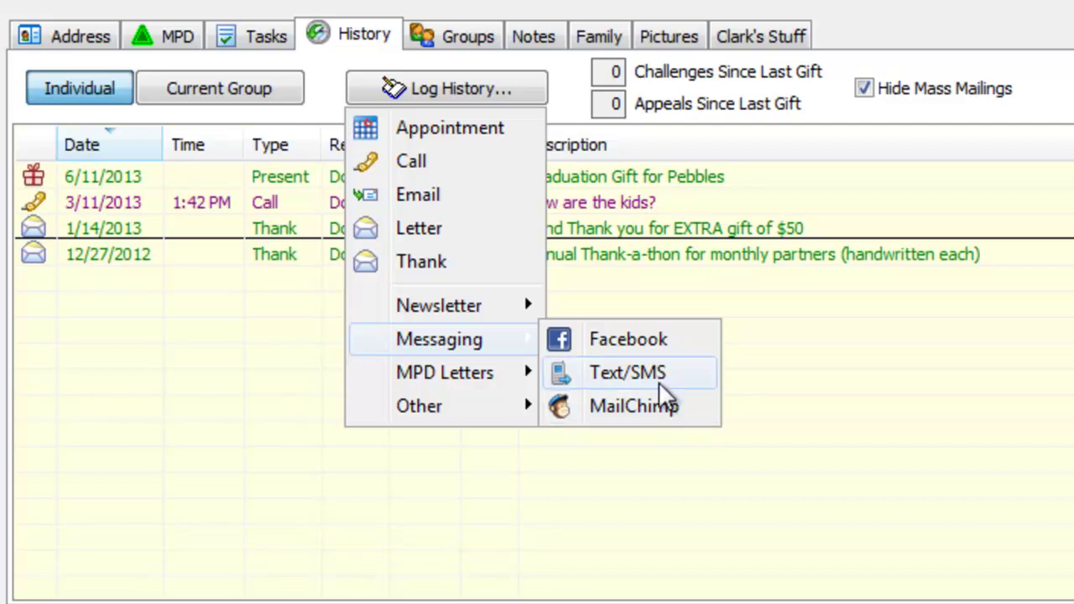
mouse_move(502, 377)
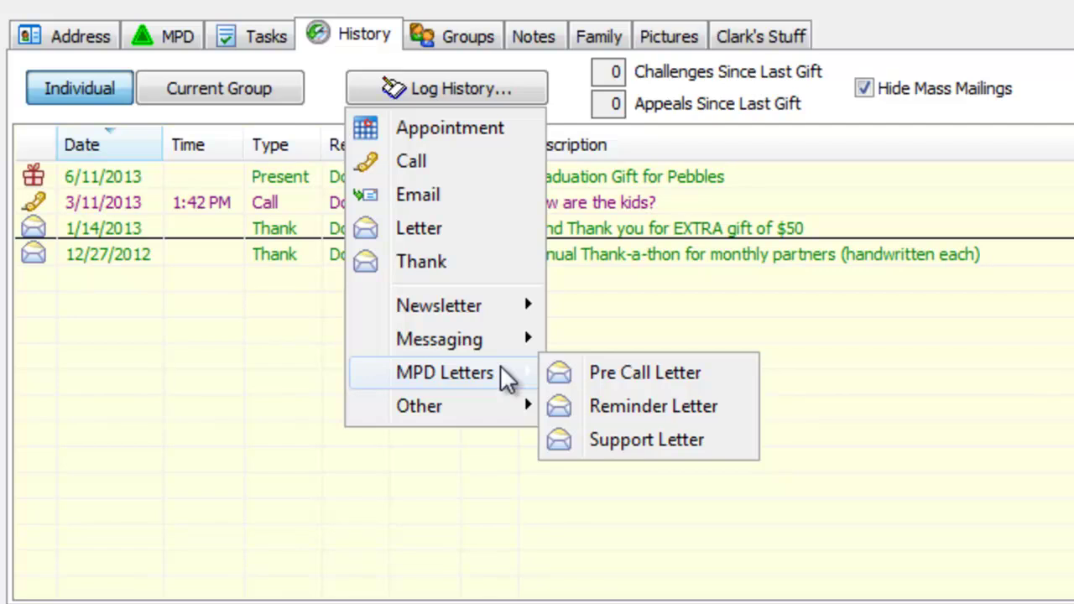
mouse_move(502, 406)
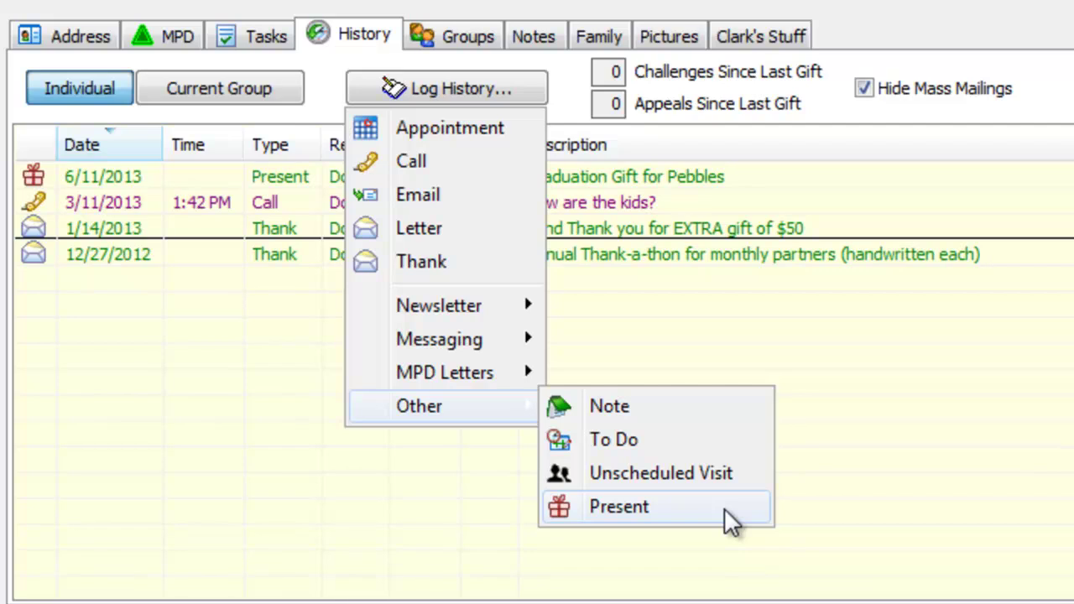
- Start logging a Thank history entry for the contact with the description "Thank you for the baby gift (blanket)"
click(463, 262)
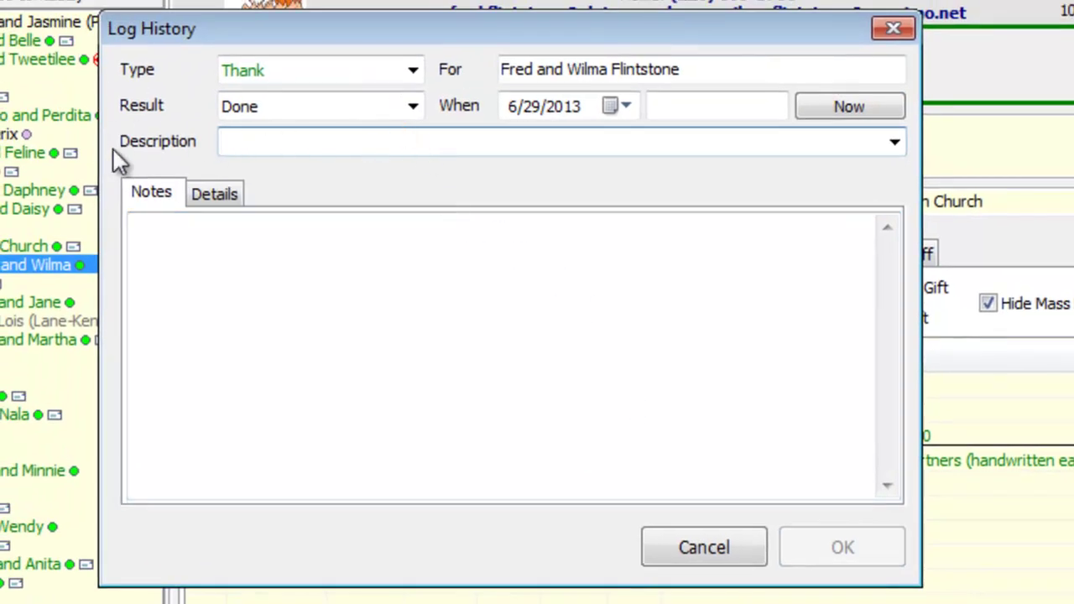
click(895, 142)
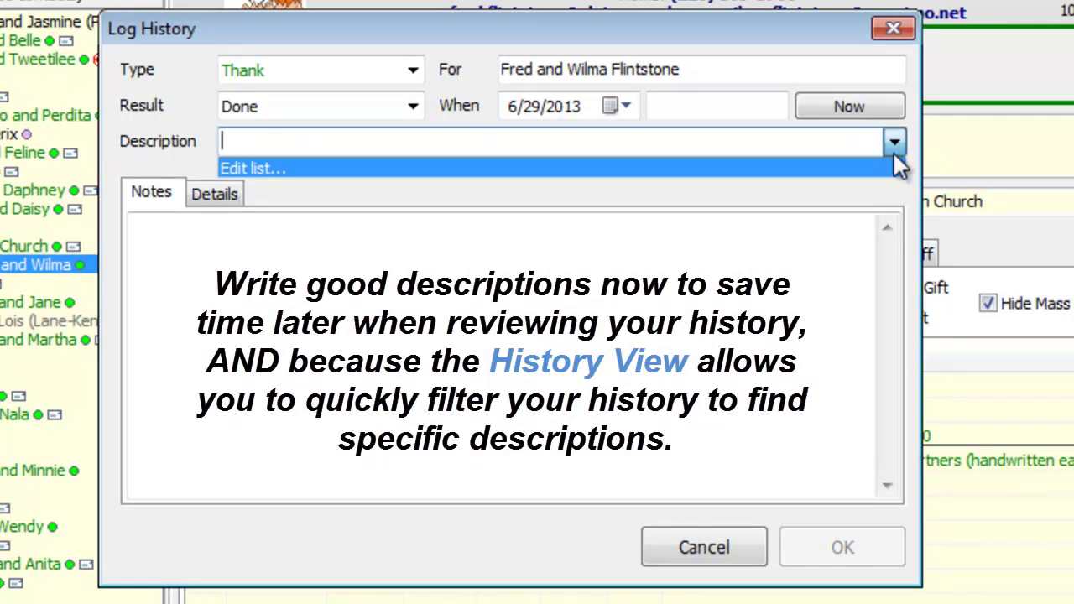
click(843, 150)
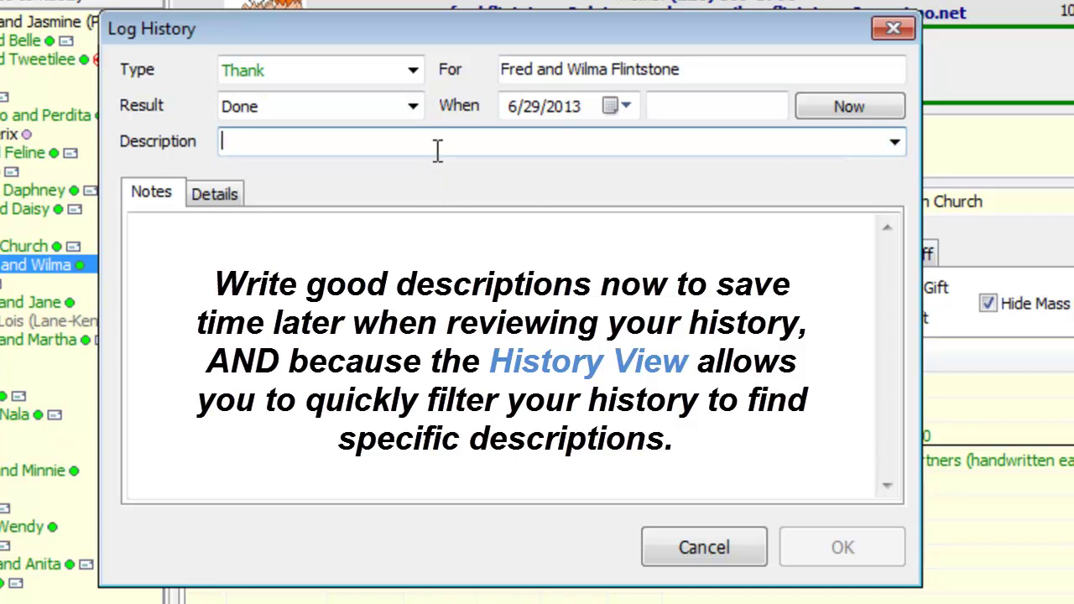
text(Thank you for th)
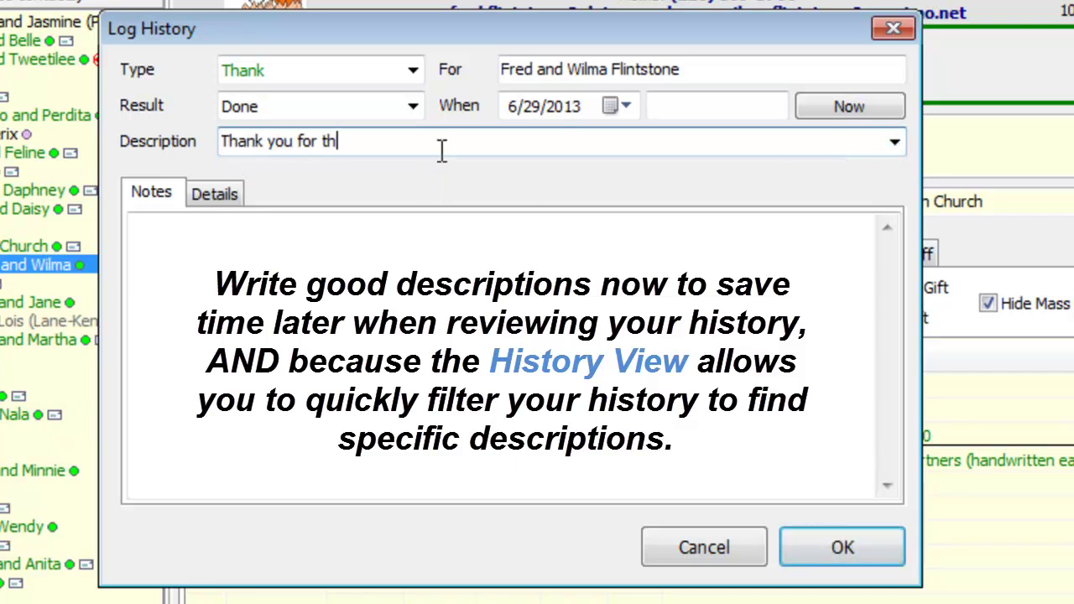
text(e baby gift ()
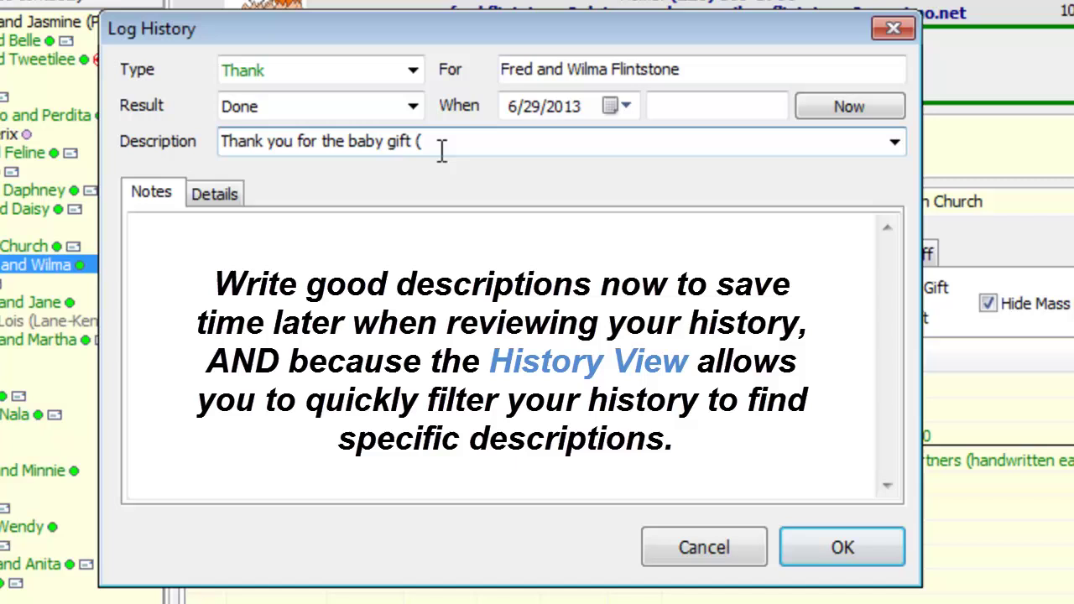
text(blanket))
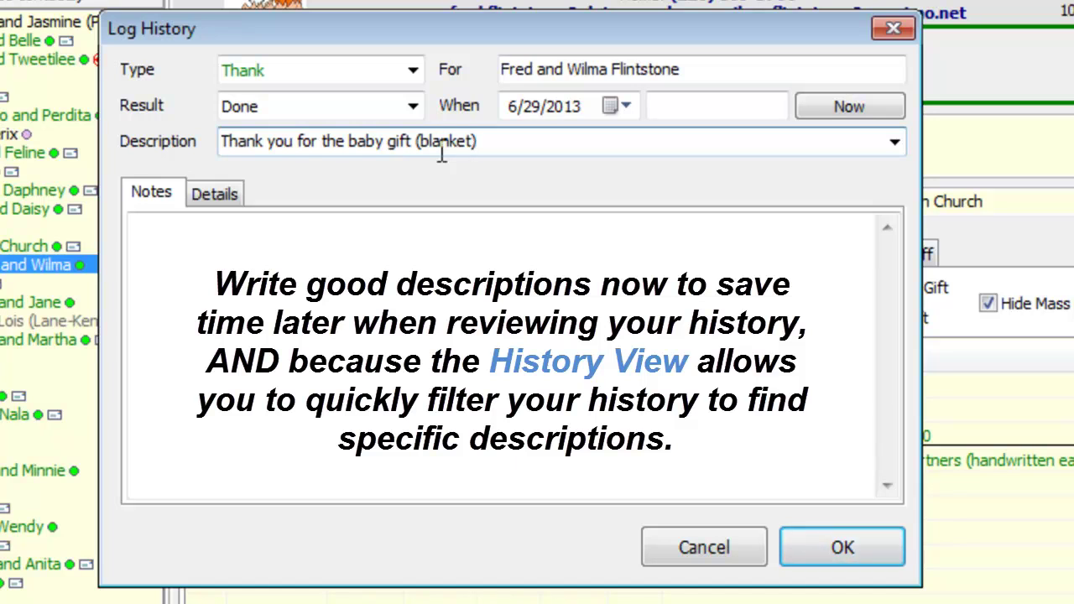
- In the history entry's details, try the other user as Logged By and restore the original user
click(228, 195)
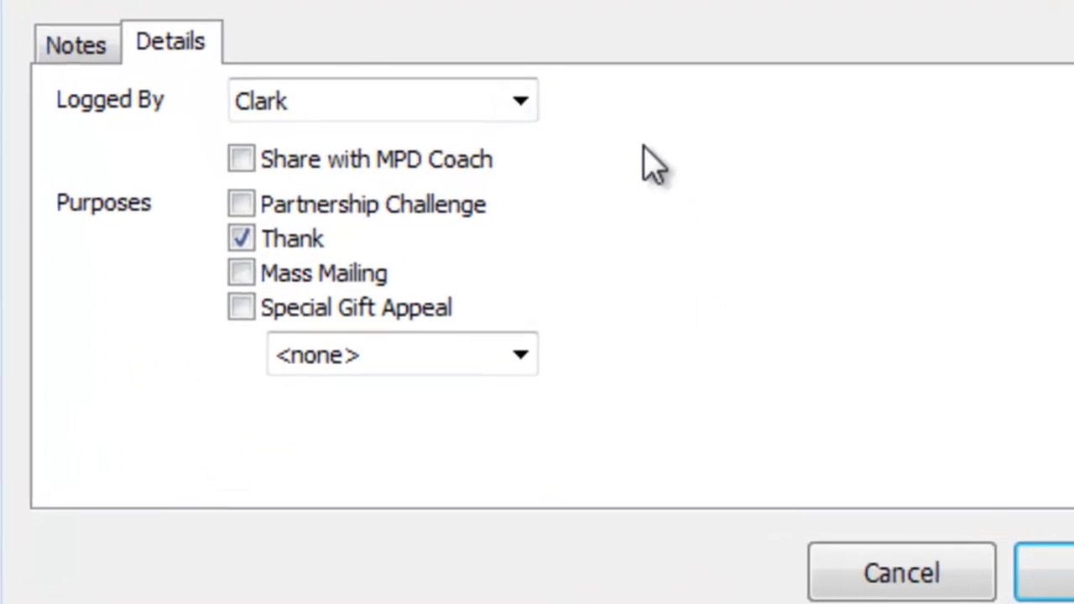
click(520, 100)
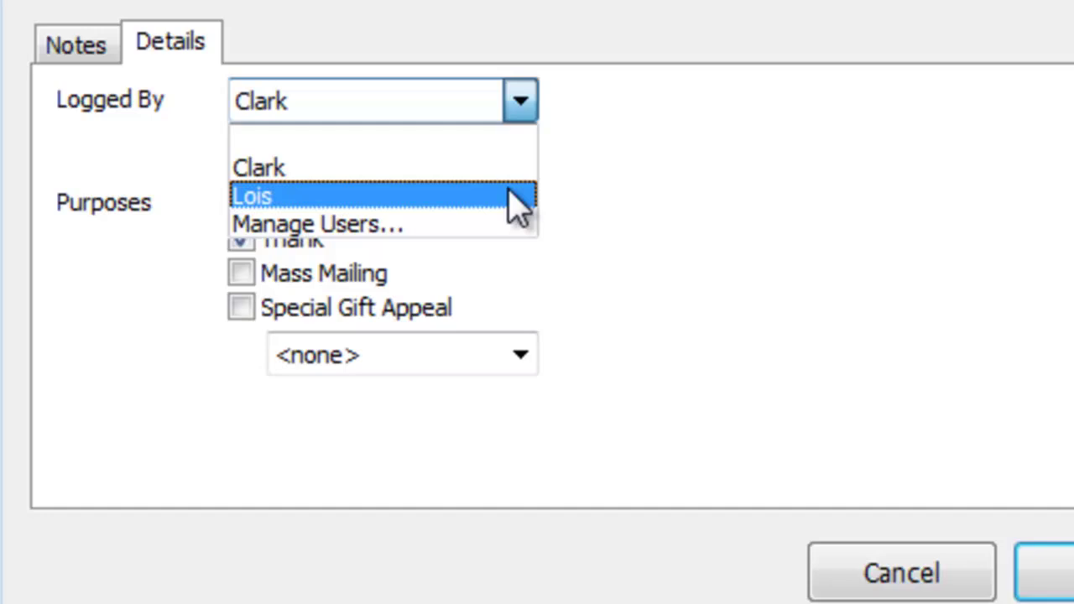
click(511, 198)
click(508, 109)
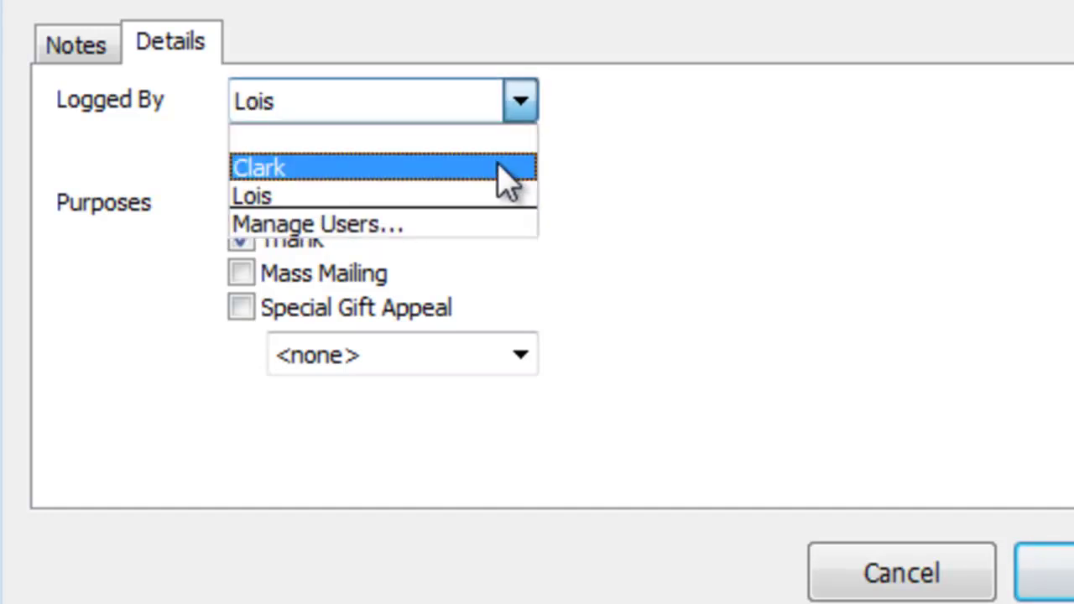
click(506, 178)
click(522, 117)
click(512, 141)
click(519, 113)
click(516, 172)
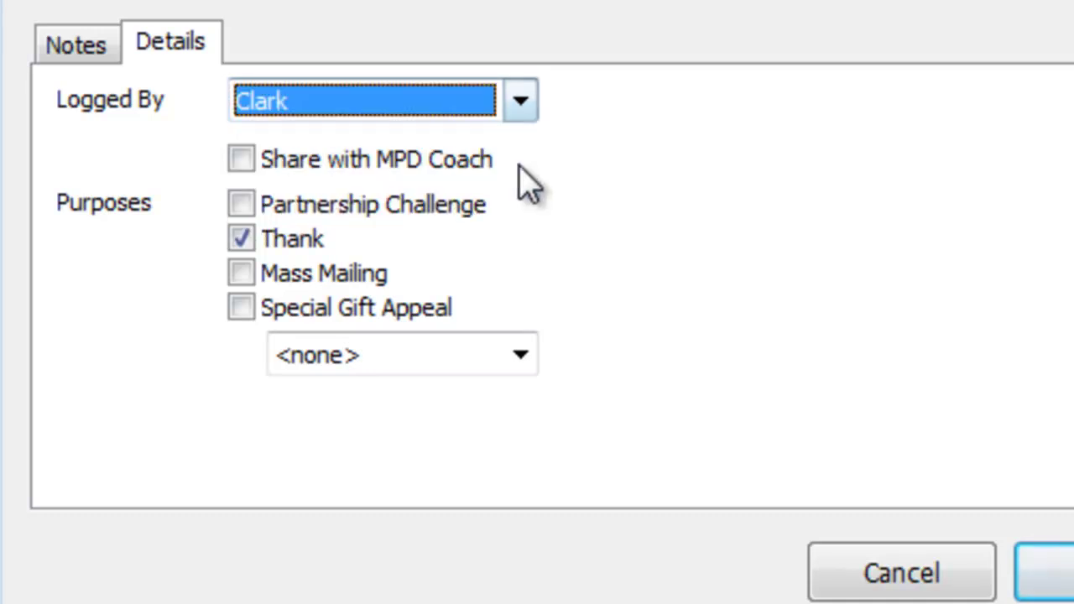
- Try the Share with MPD Coach and Partnership Challenge options on the history entry and clear both again
click(245, 165)
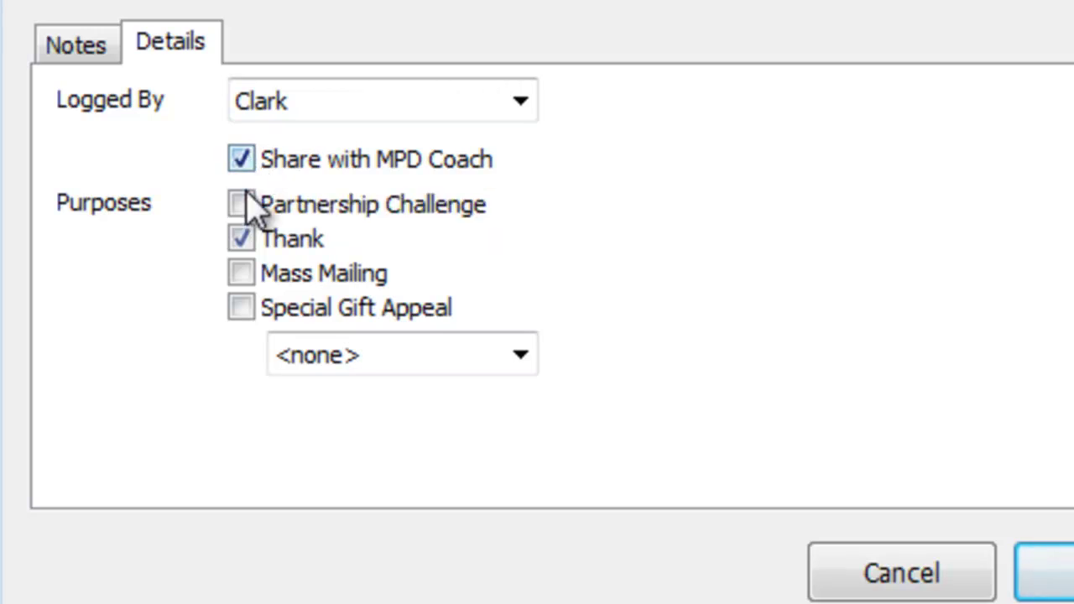
click(248, 165)
click(241, 205)
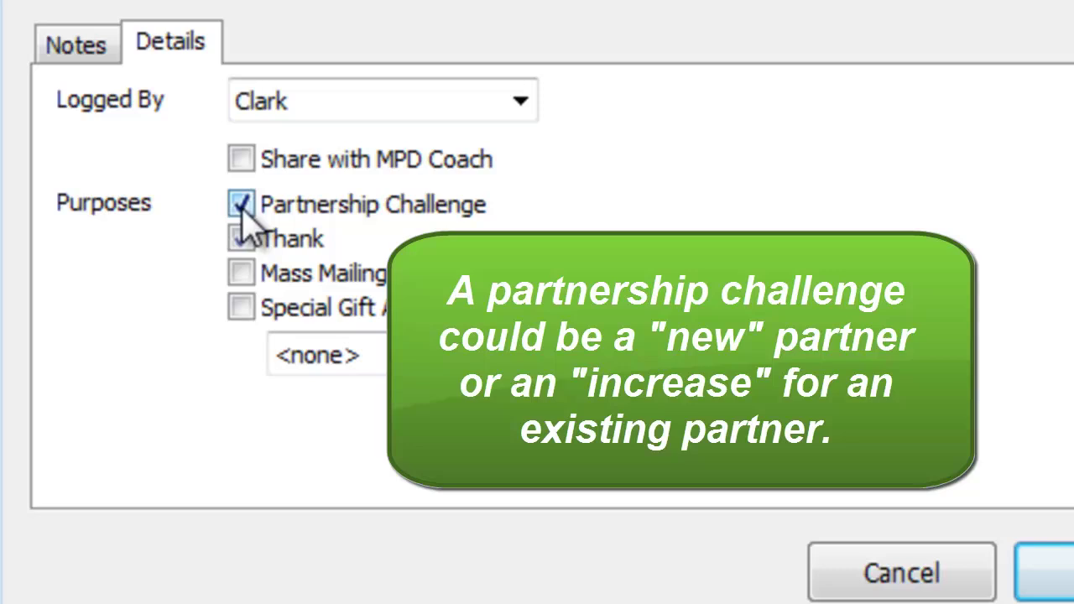
click(240, 206)
click(242, 238)
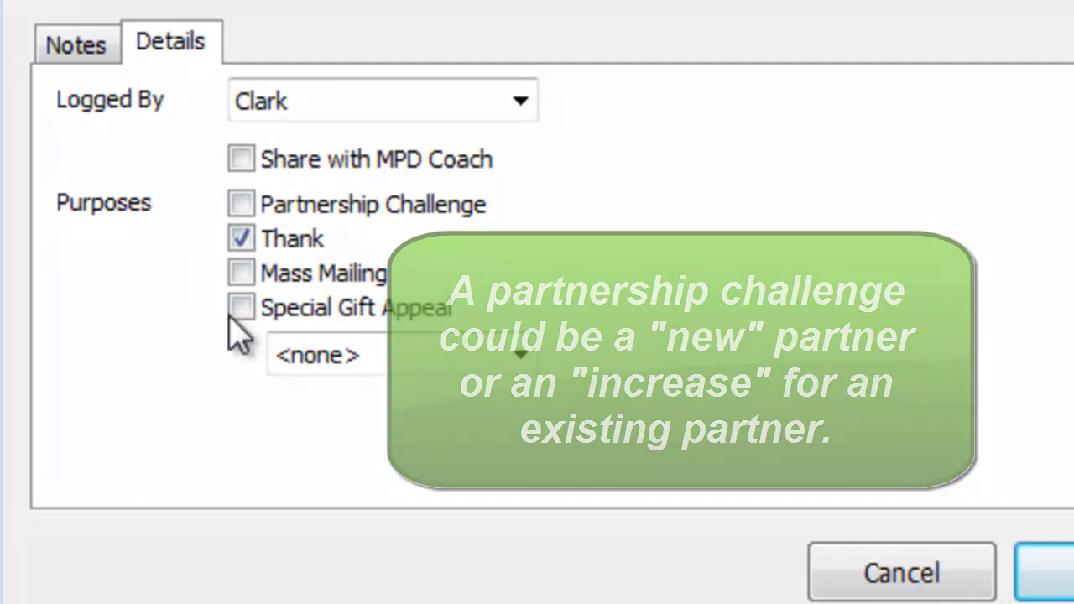
mouse_move(252, 252)
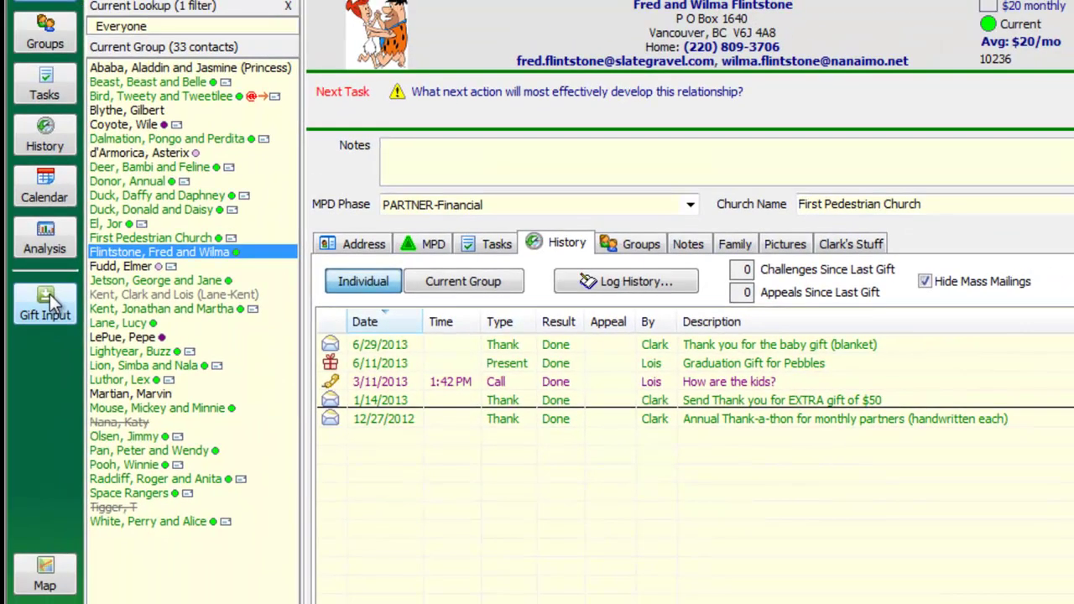
- Start a gift update from ToonTown Ministries with the Staff Account profile and bring up the list of incoming gifts
click(50, 294)
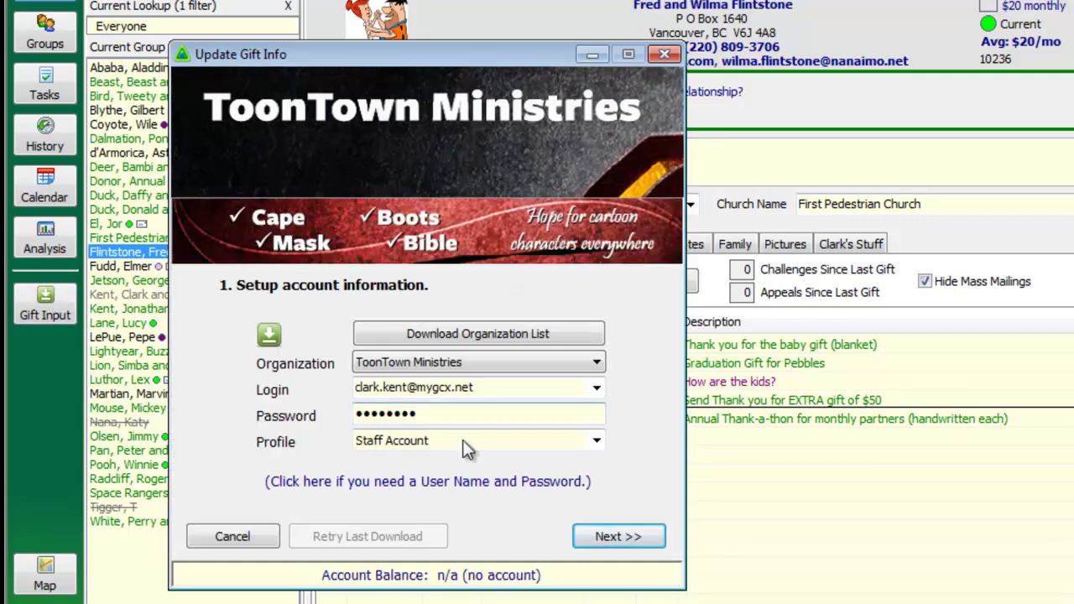
click(610, 534)
click(619, 536)
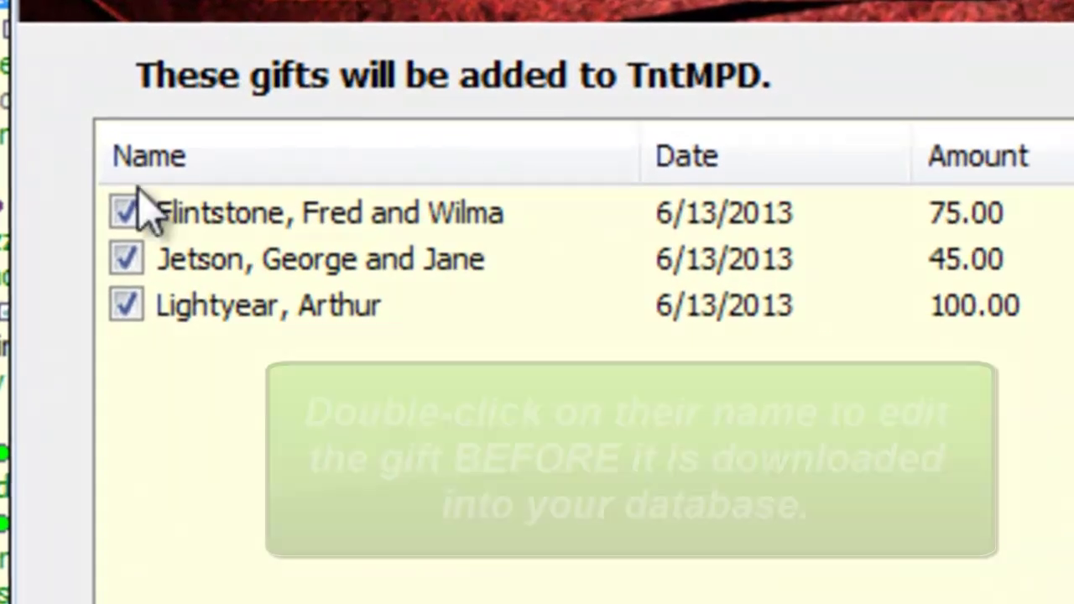
click(310, 341)
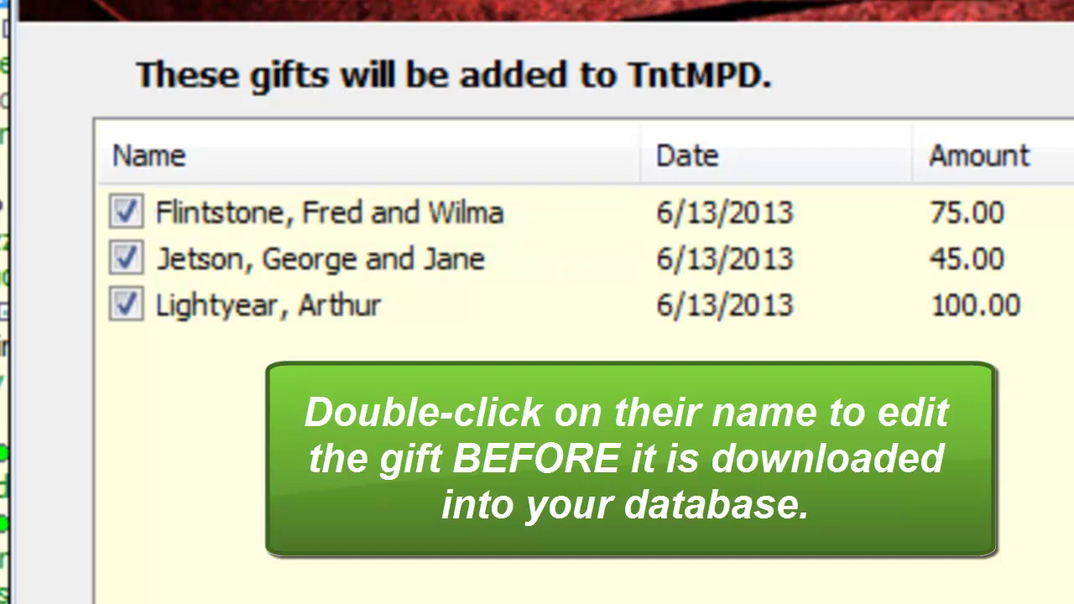
- Open the details of the incoming 75.00 gift and assign it to the 2013-06 Summer Project Appeal
double_click(586, 215)
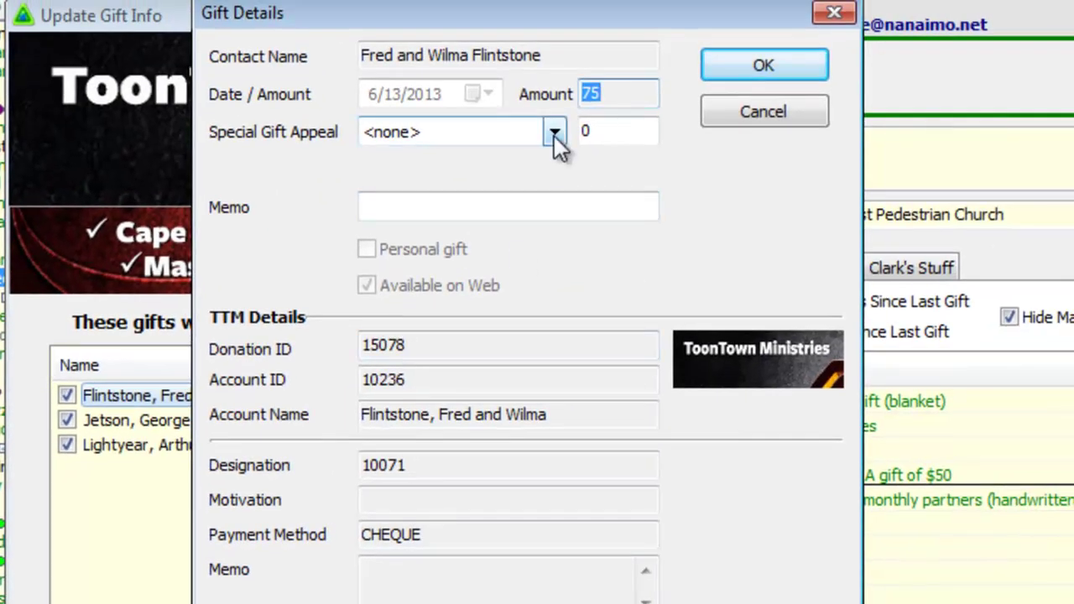
click(554, 136)
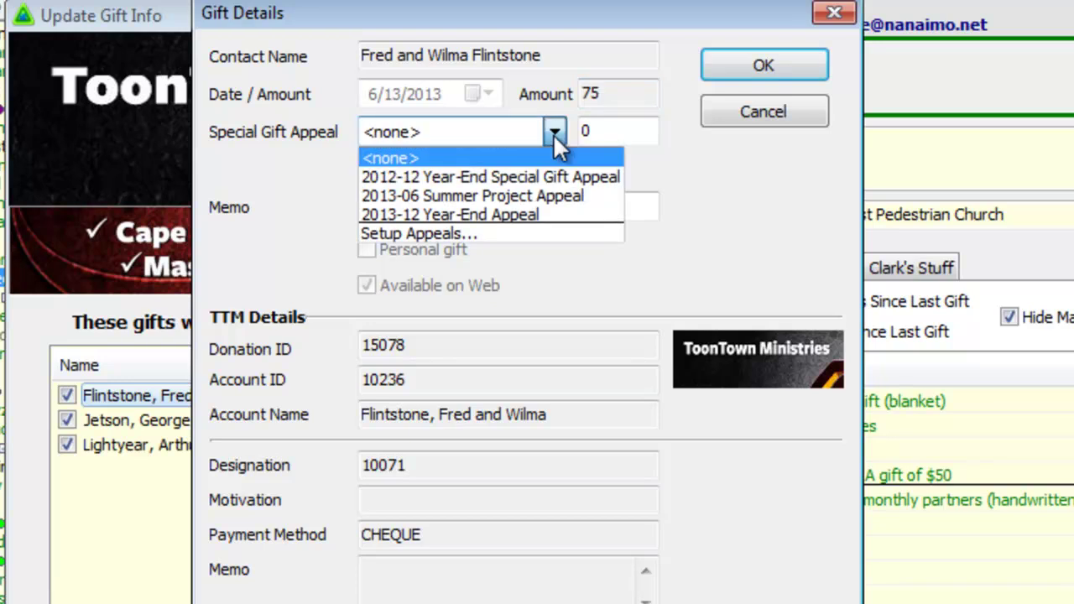
click(554, 198)
click(725, 60)
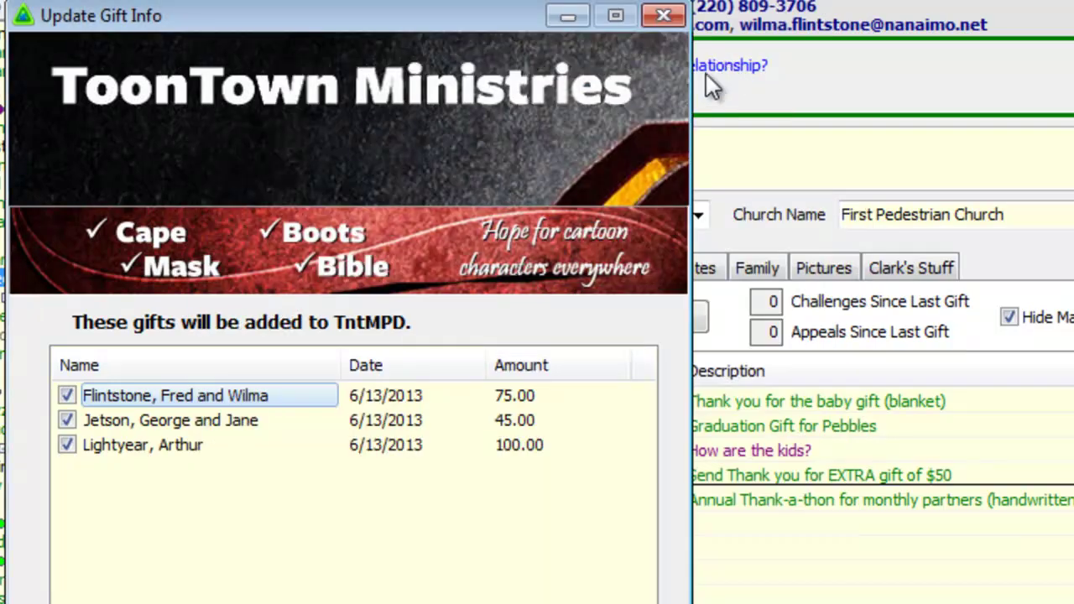
- Open the details of the incoming 45.00 gift and assign it to the 2013-06 Summer Project Appeal
double_click(254, 420)
click(554, 132)
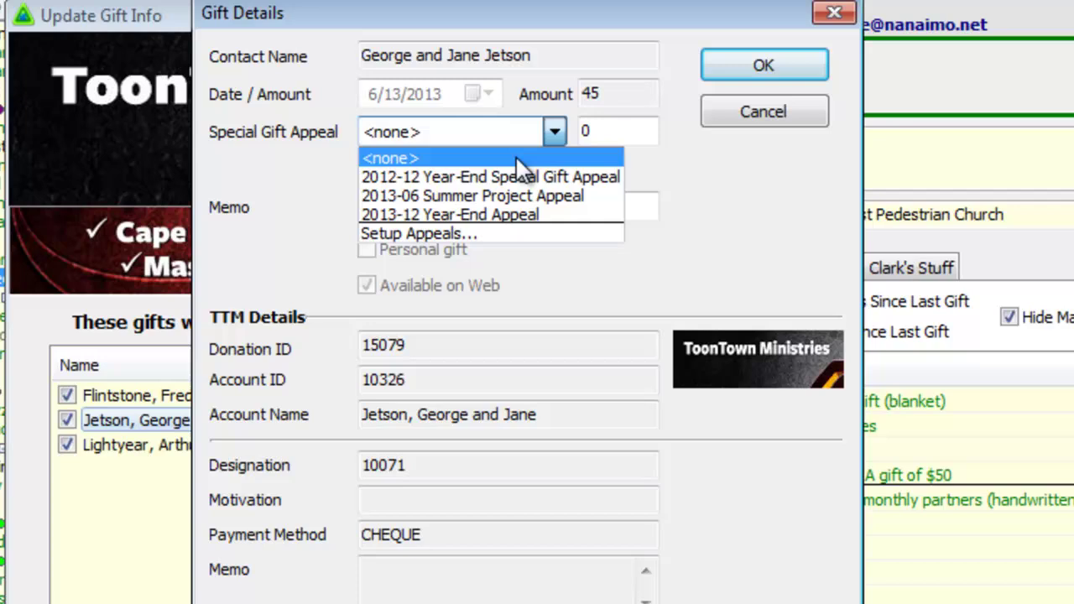
click(507, 191)
click(711, 73)
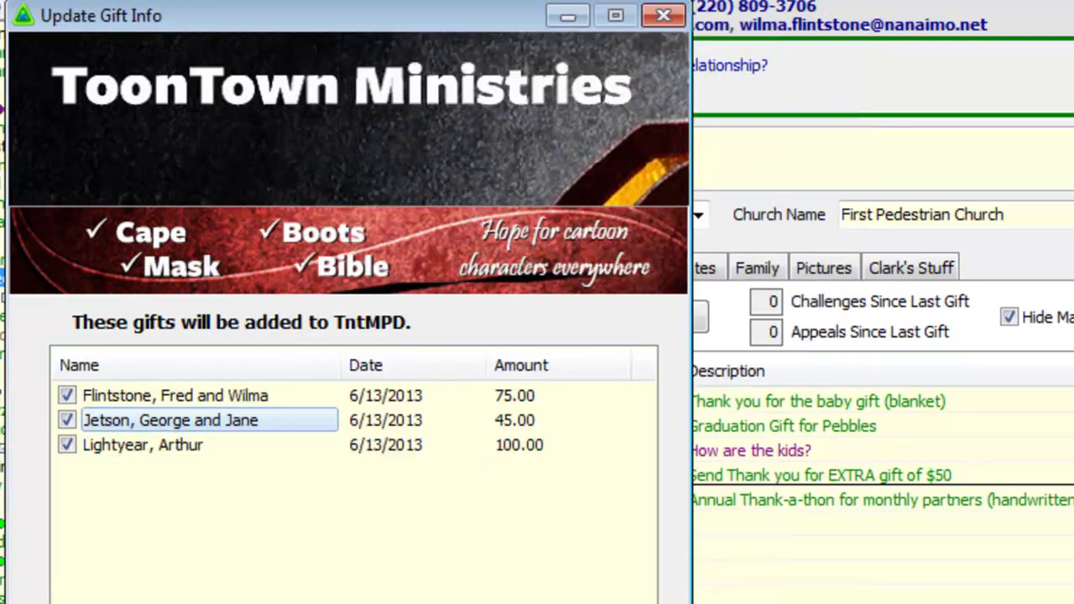
- Complete adding the downloaded gifts and check the resulting thank-you tasks in the task list
key(Return)
key(Return)
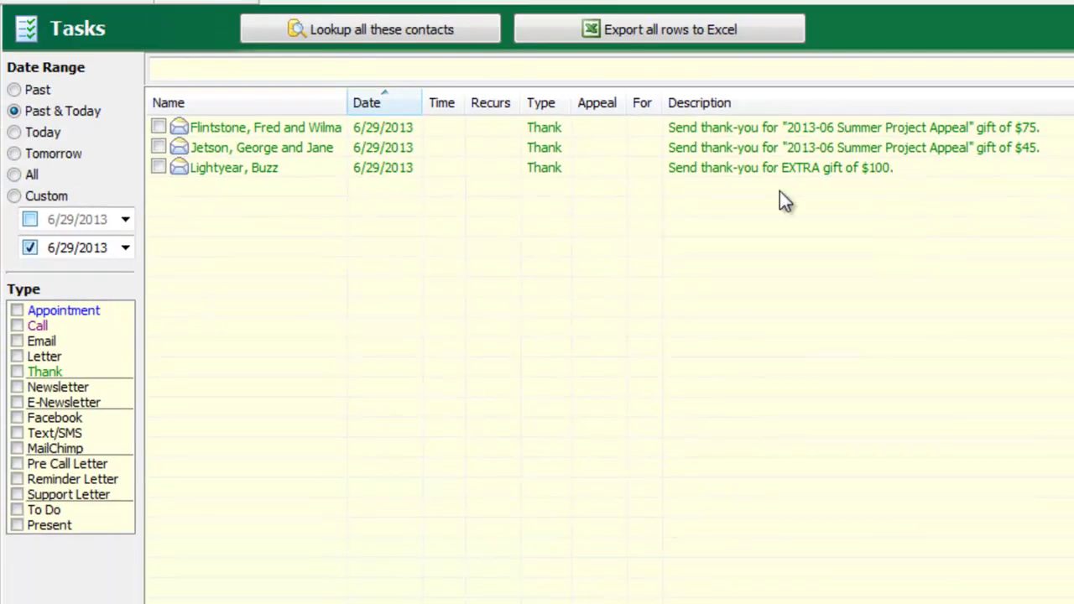
click(724, 134)
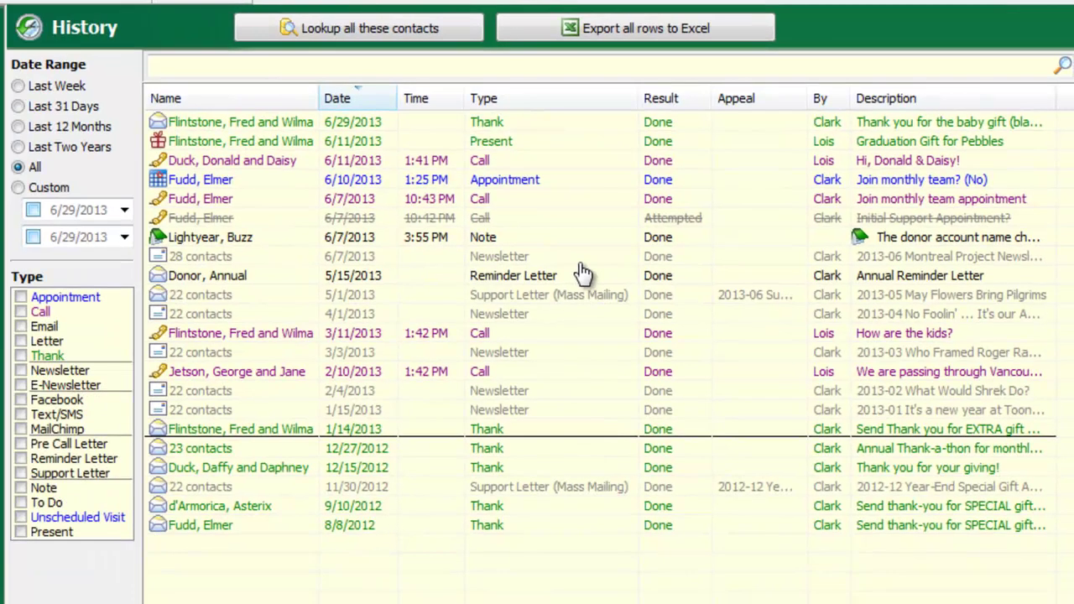
- In the overall History view, search the entries for "How" and replace the search term with "Thank"
click(253, 65)
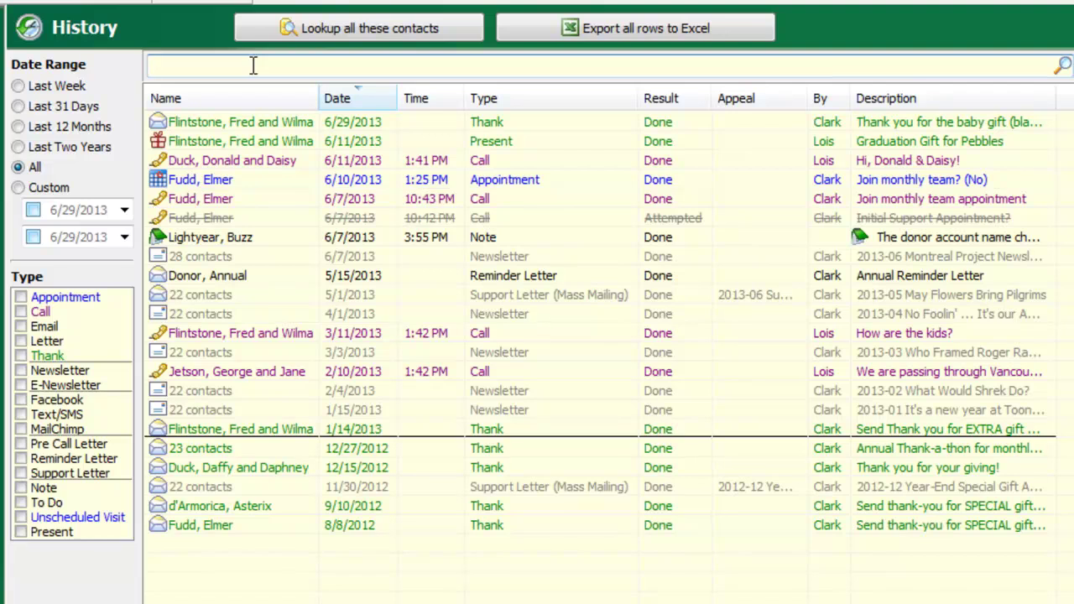
text(How)
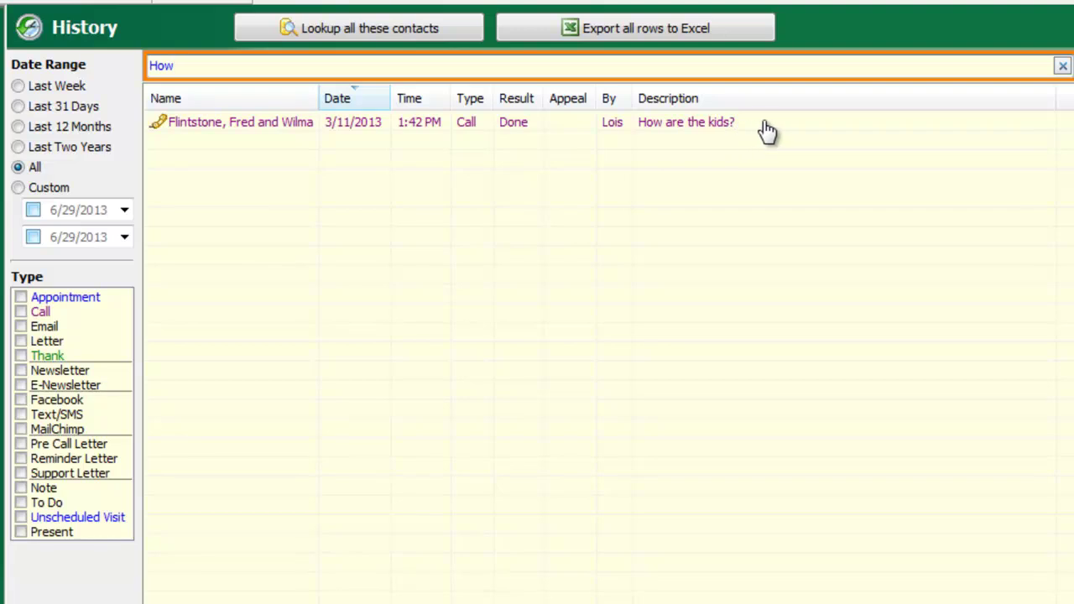
key(BackSpace)
key(BackSpace)
key(BackSpace)
text(Thank)
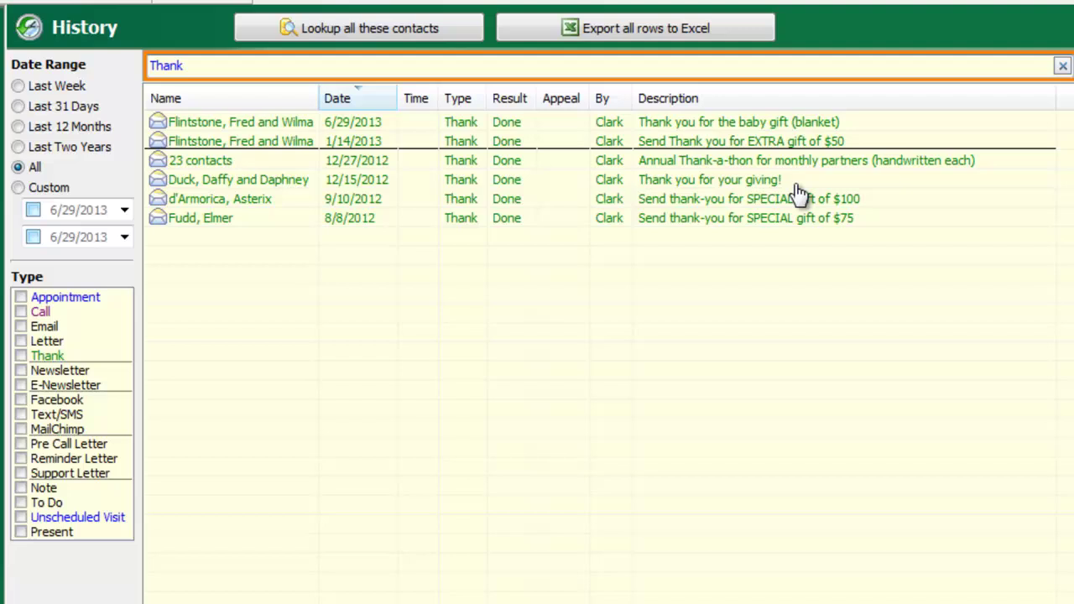
- Clear the history search and try the Filter by Current Group option, switching it off again
key(BackSpace)
key(BackSpace)
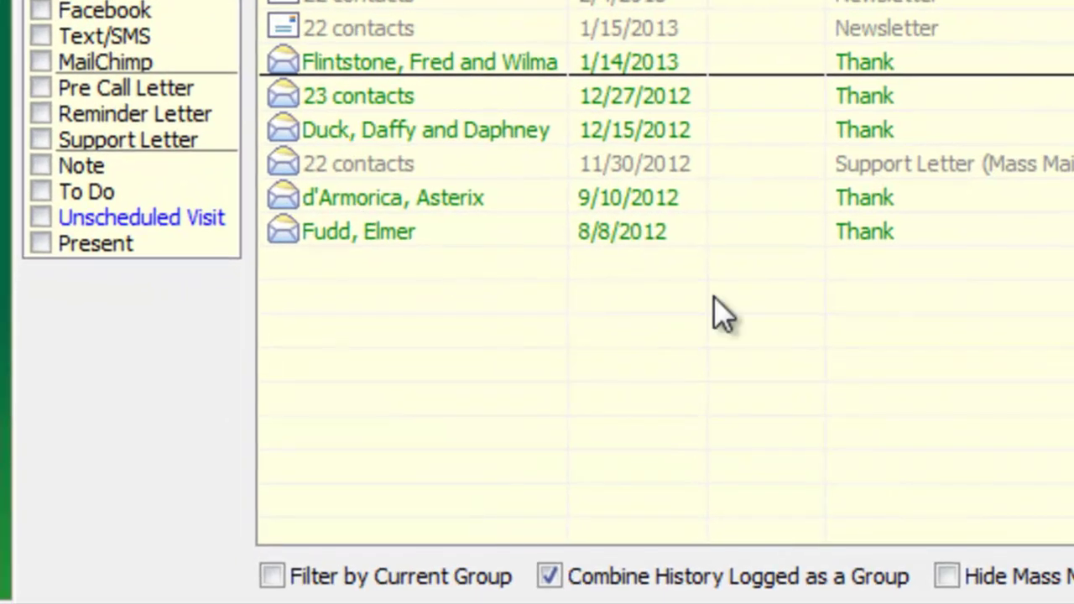
click(272, 576)
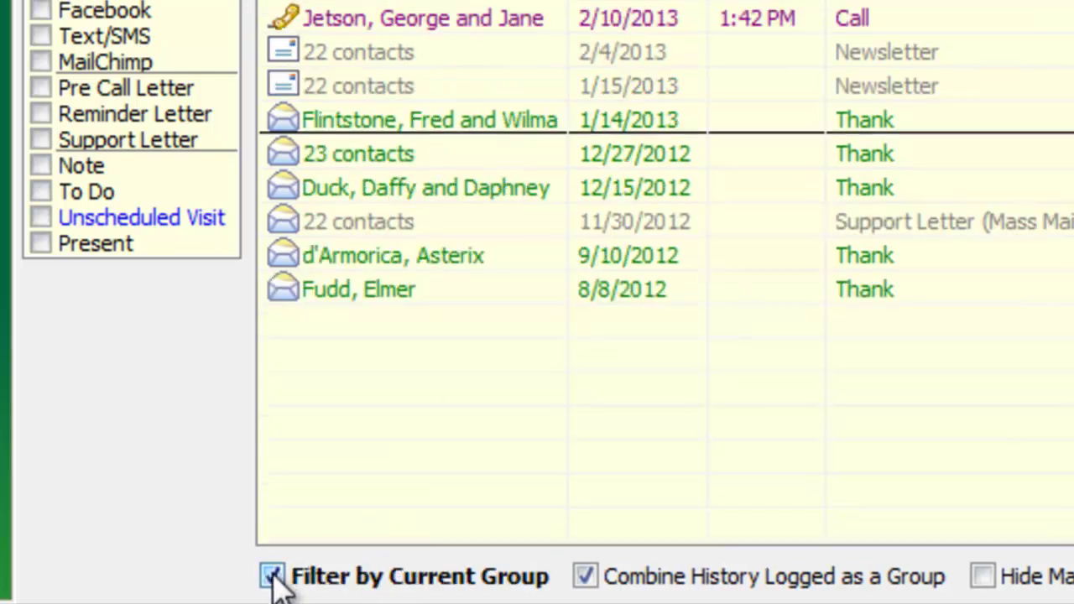
click(272, 576)
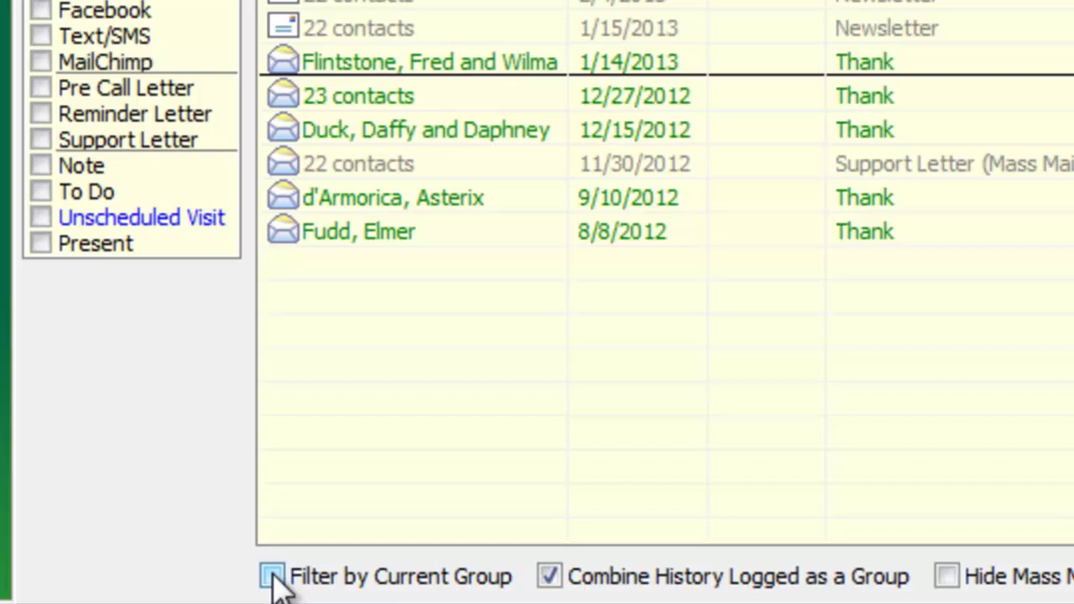
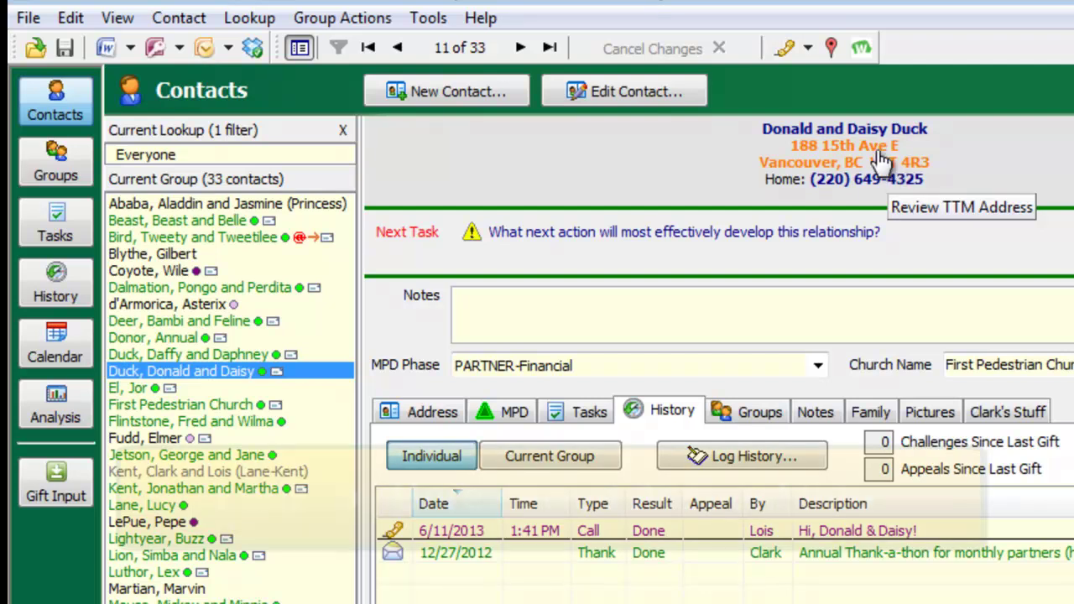
- Look up contacts with unreviewed donor account information for address, phone and email, replacing the current group
click(266, 18)
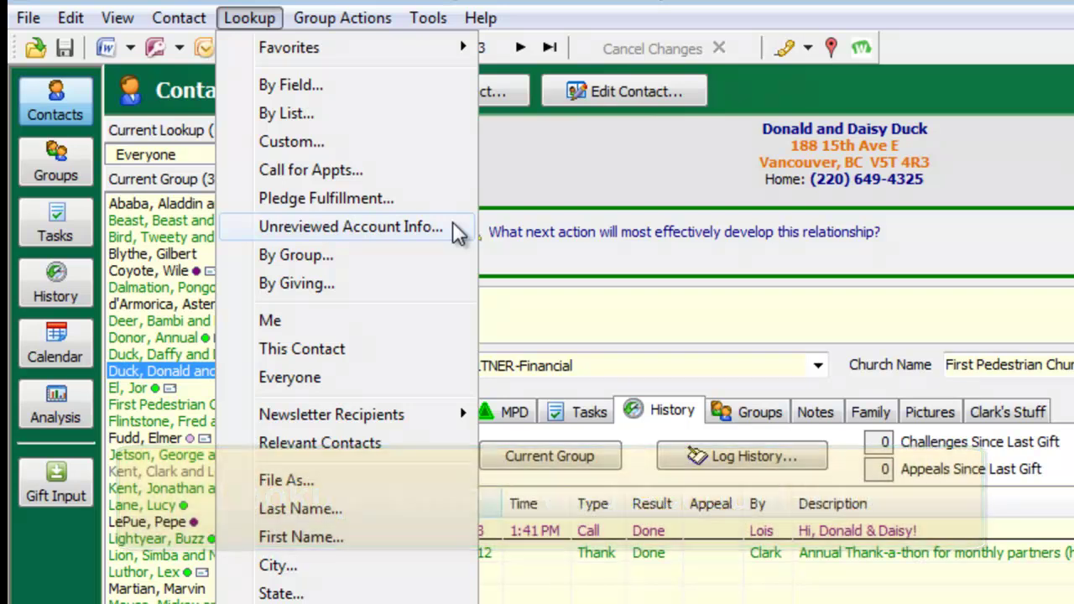
click(453, 225)
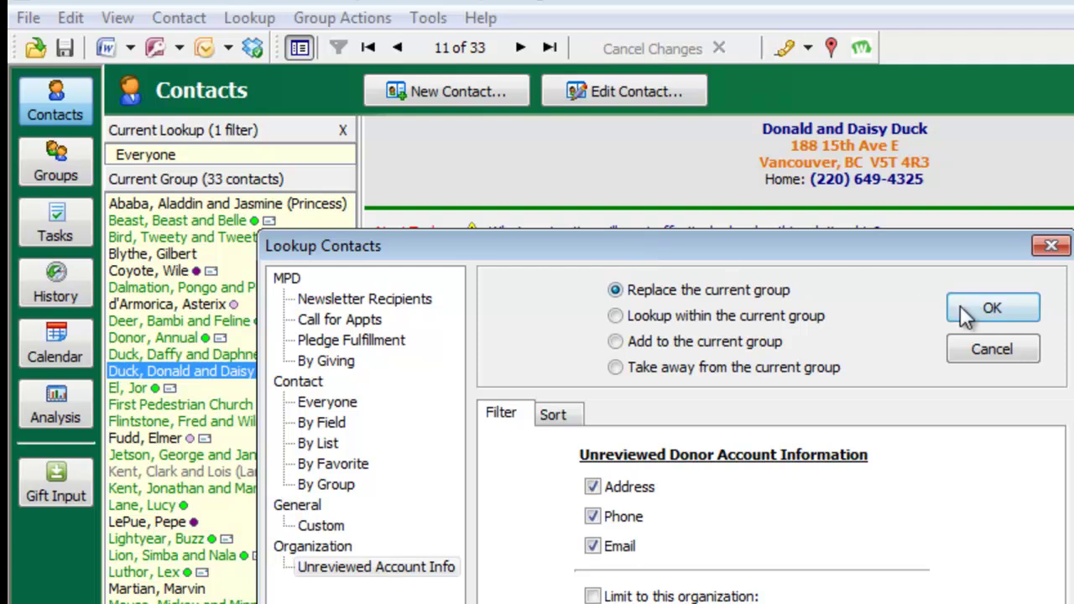
click(961, 307)
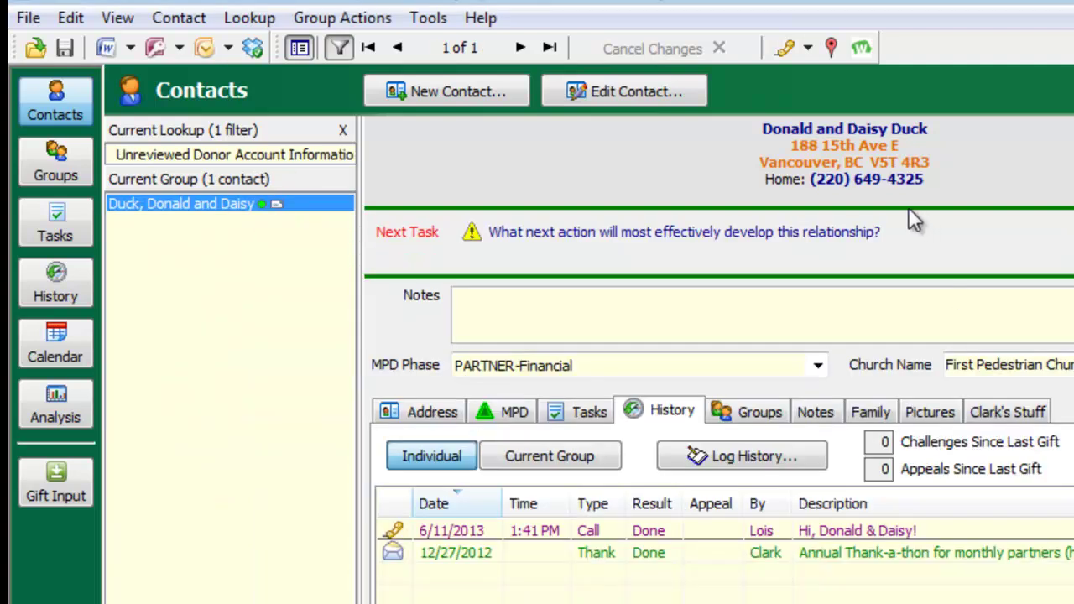
- Review the found contact's ToonTown Ministries info and accept the organization's updated address, overwriting the Home address in TntMPD
click(855, 158)
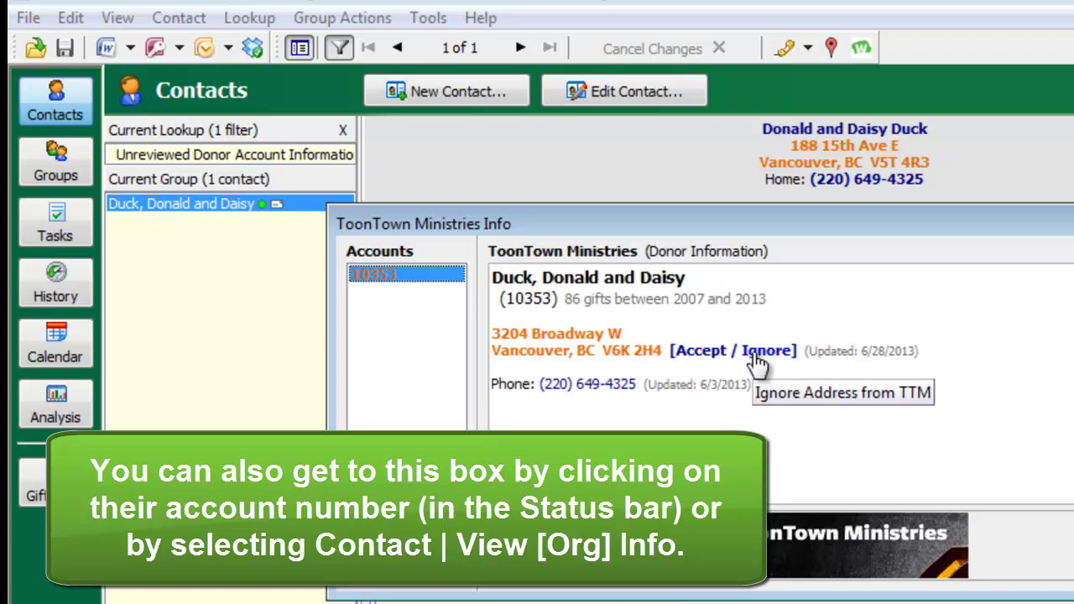
click(709, 352)
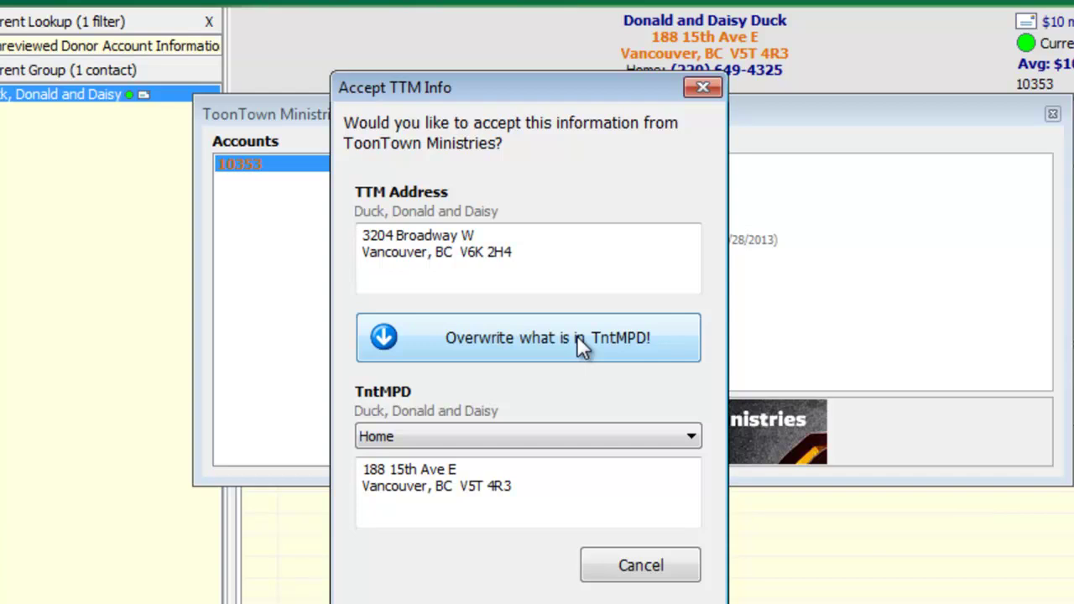
click(576, 336)
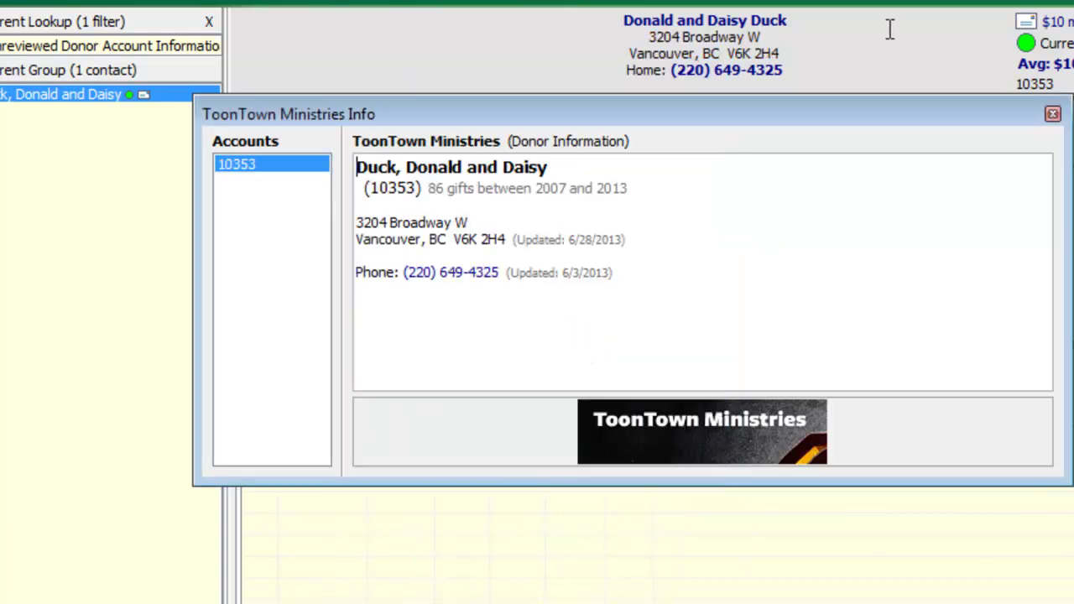
click(1052, 113)
- Review the contact's history note about the applied donor address, including its new and old addresses
double_click(953, 427)
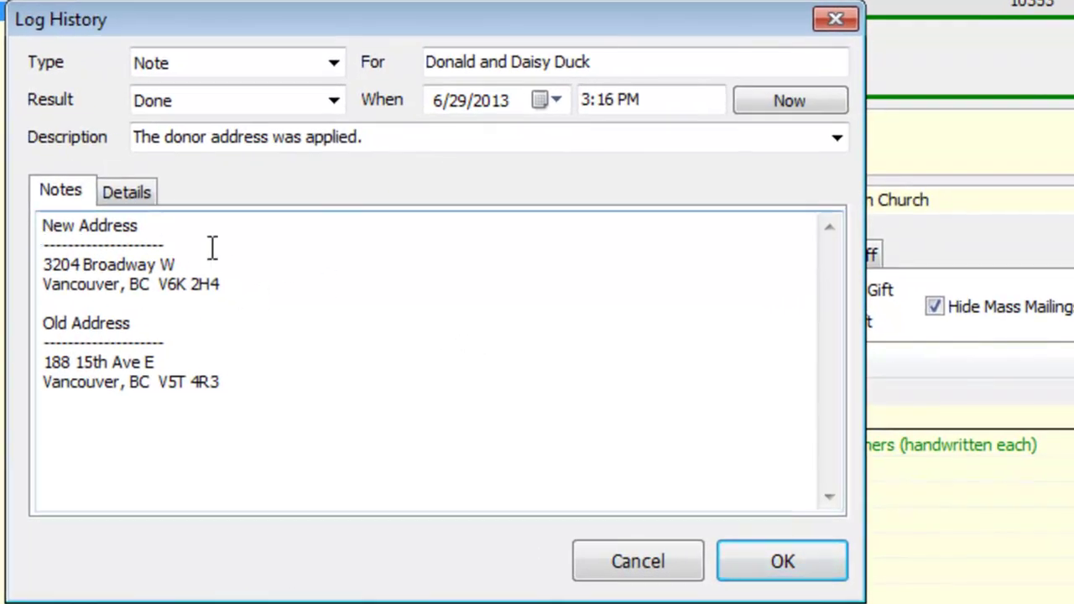
click(764, 563)
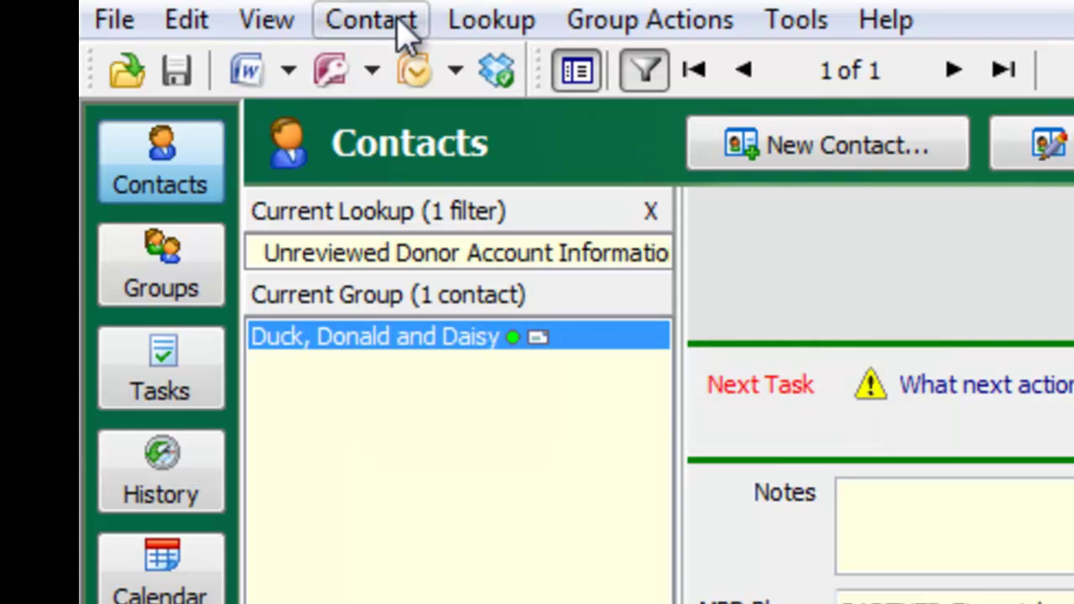
- Review the contact's historical details and gift summary in Contact Details
click(406, 34)
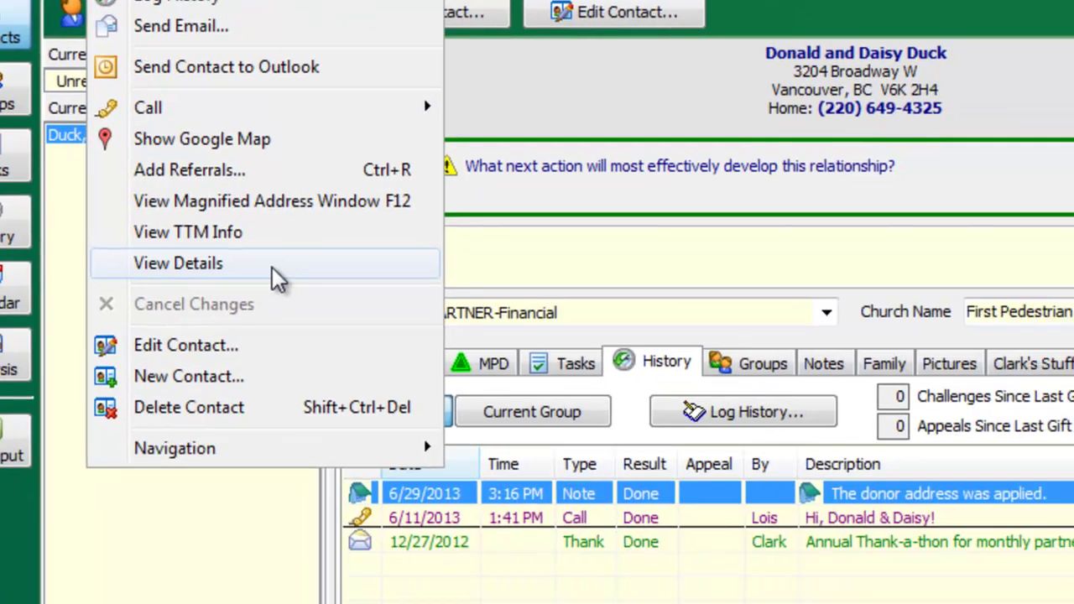
click(361, 383)
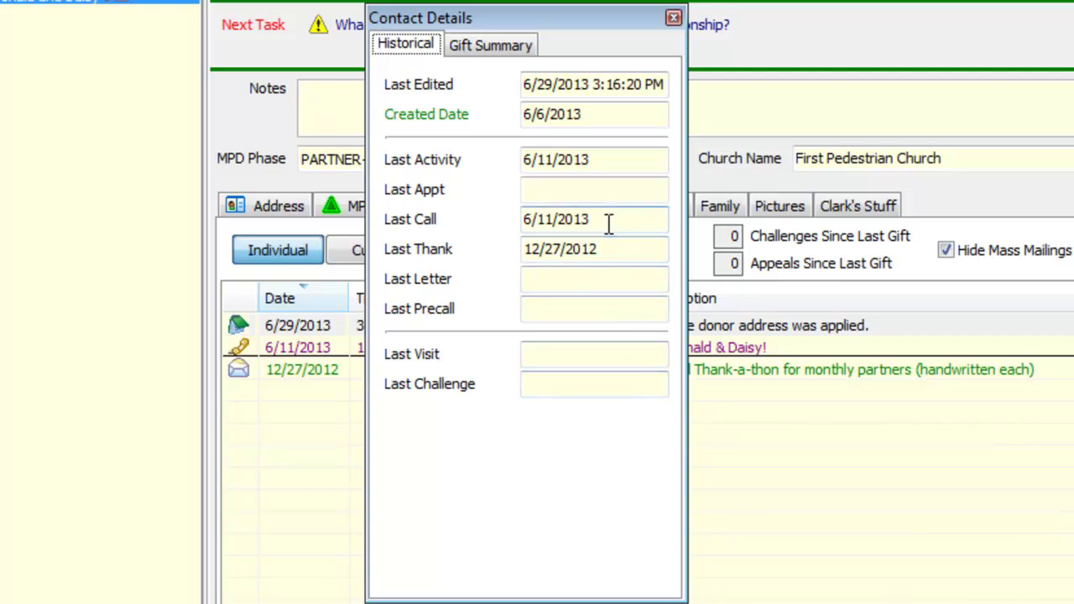
click(502, 49)
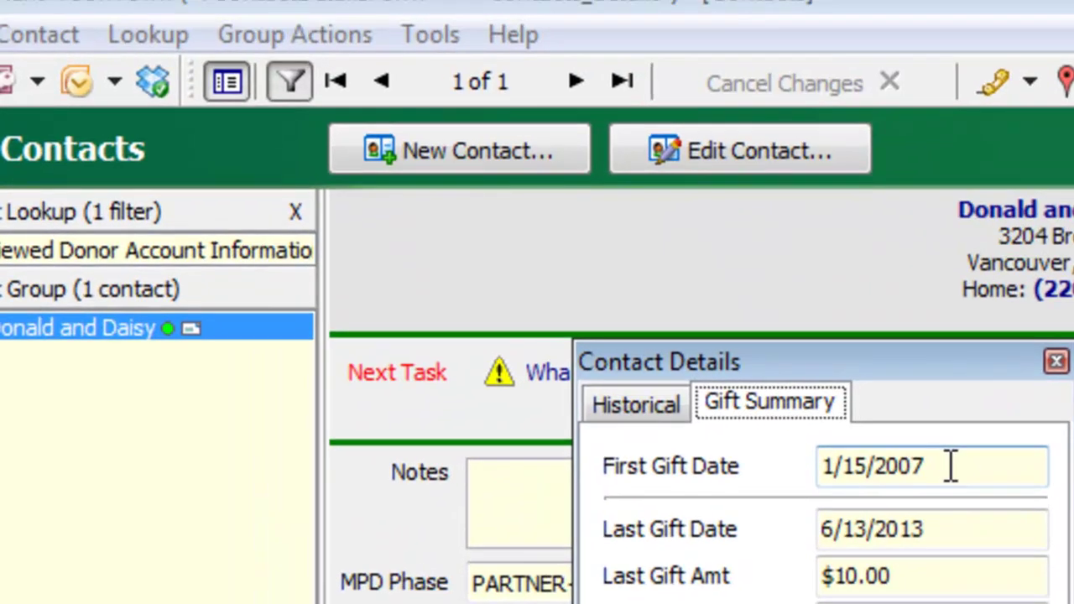
click(1054, 361)
- Look over the actions available for the current group of contacts
click(315, 38)
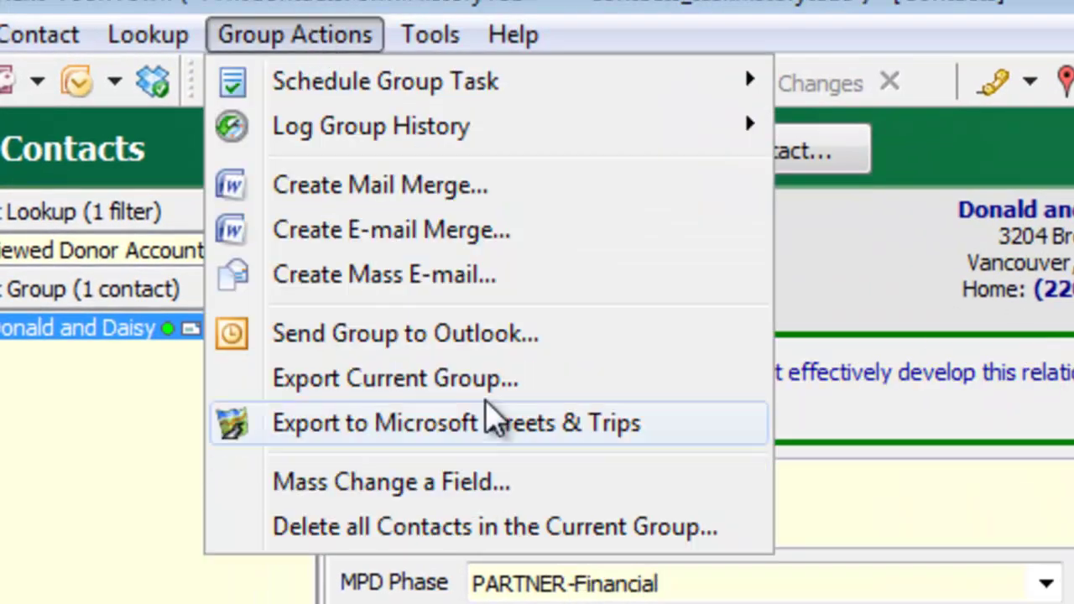